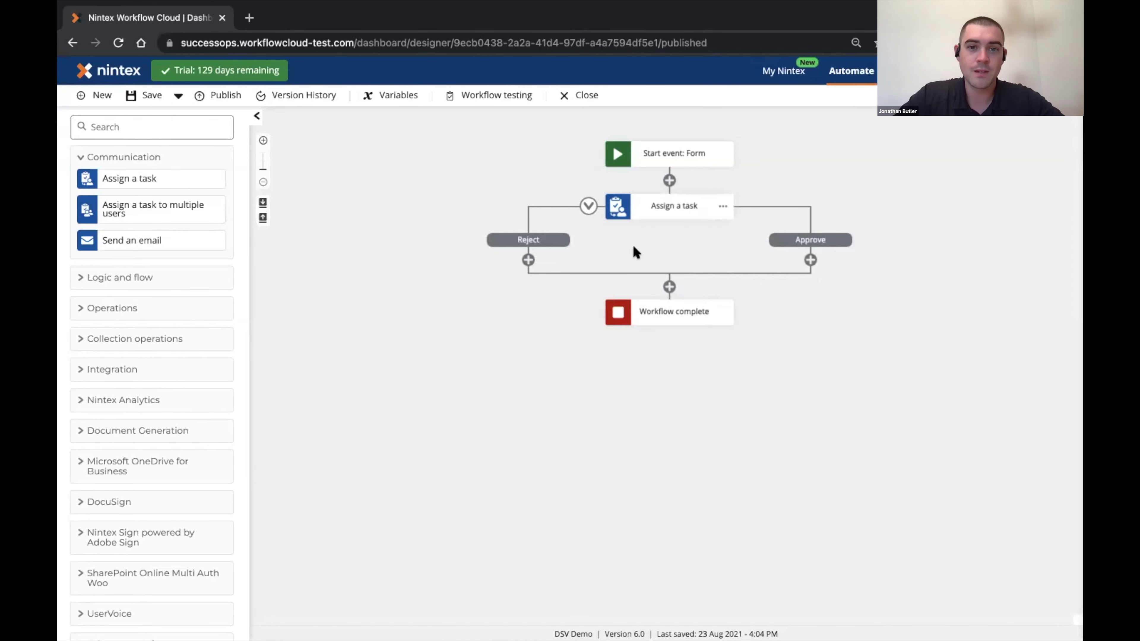
# - Open the Request Deal Extension form designer, select the Work Projects lookup, and preview the form
pyautogui.click(673, 157)
pyautogui.click(885, 289)
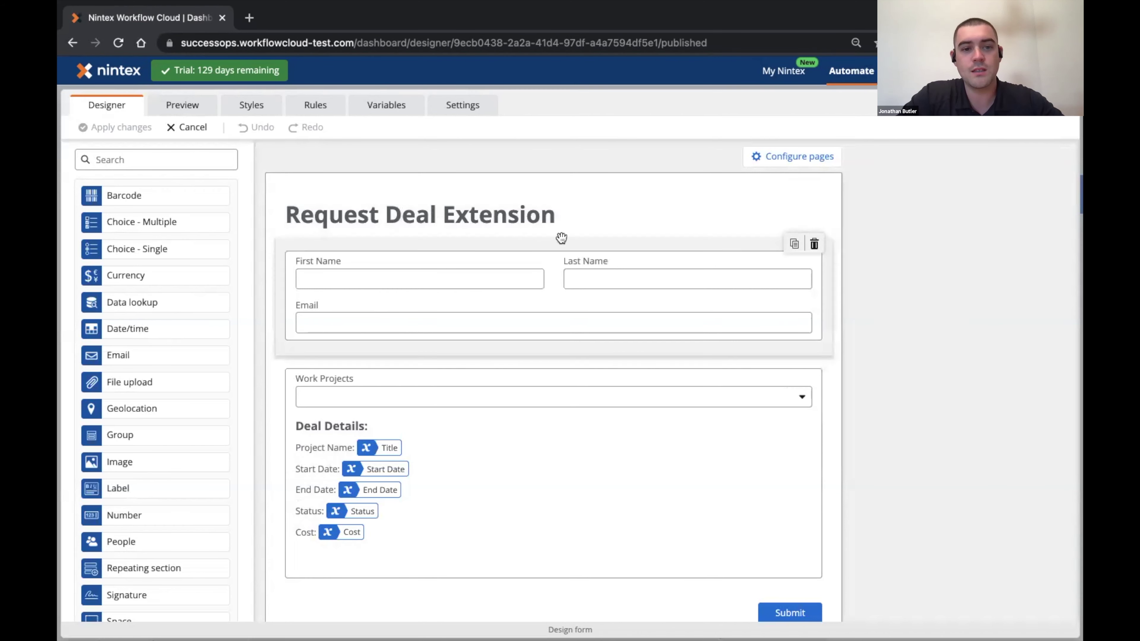
pyautogui.moveTo(608, 498); pyautogui.dragTo(418, 342)
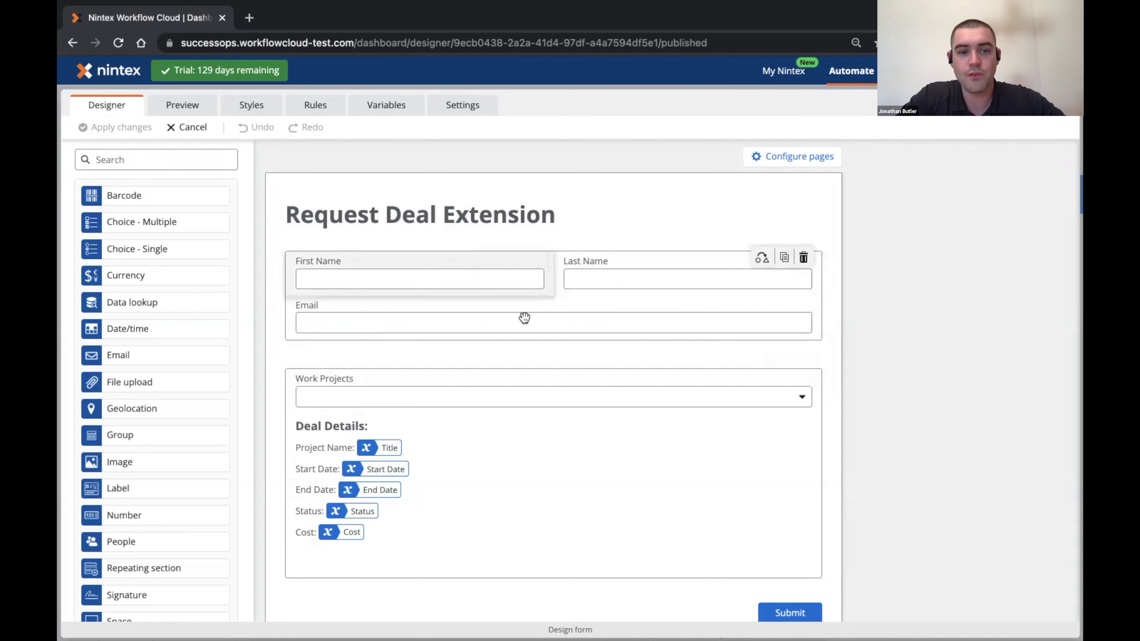
pyautogui.click(560, 397)
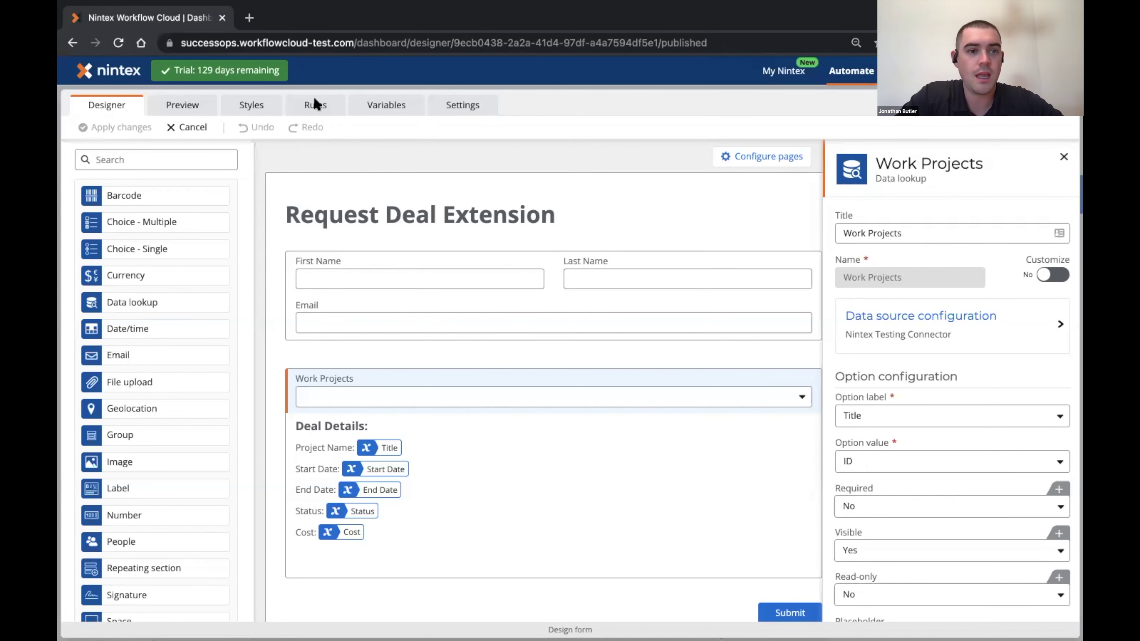
pyautogui.click(197, 108)
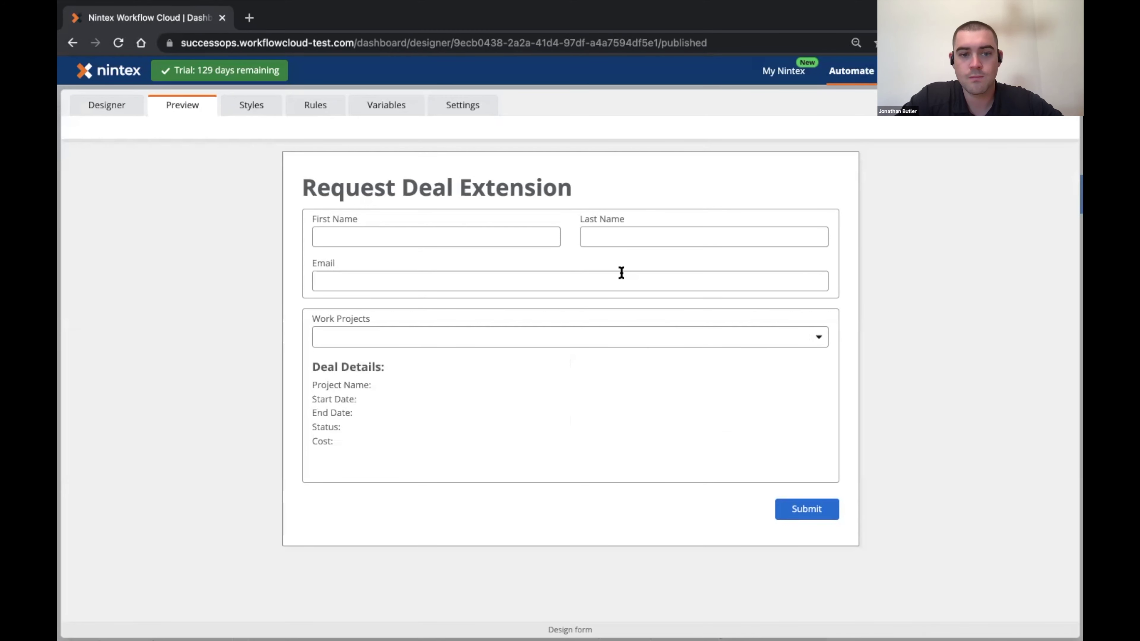
pyautogui.click(580, 331)
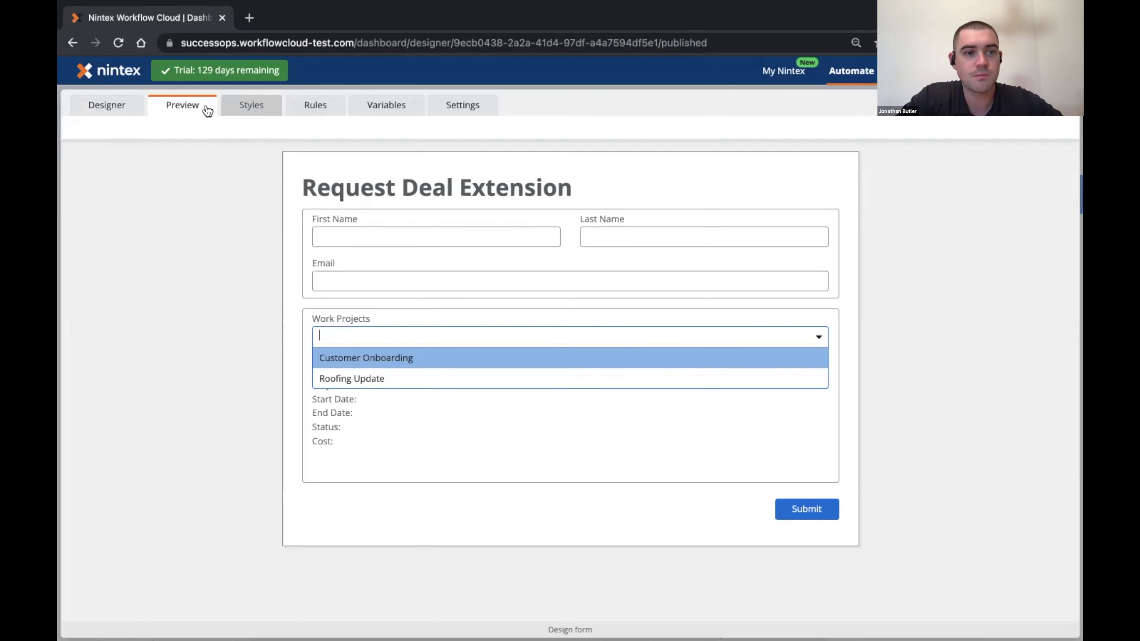
pyautogui.click(120, 105)
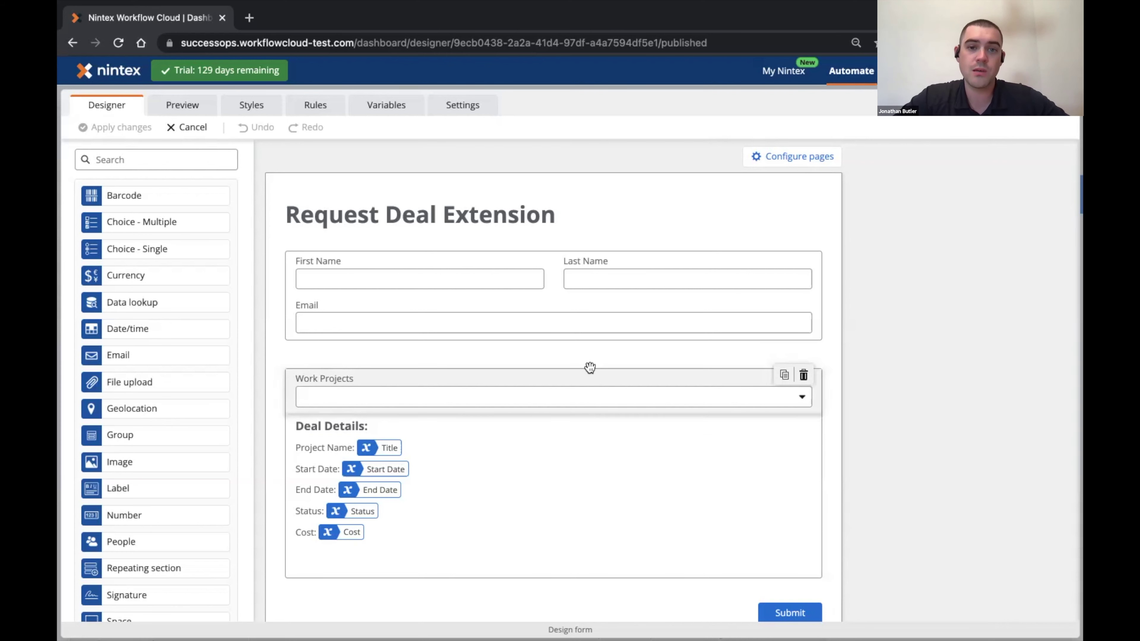
# - From the Deal Details label, insert from External data > SharePoint Projects > First Record and start a new data source variable
pyautogui.moveTo(535, 398); pyautogui.dragTo(657, 436)
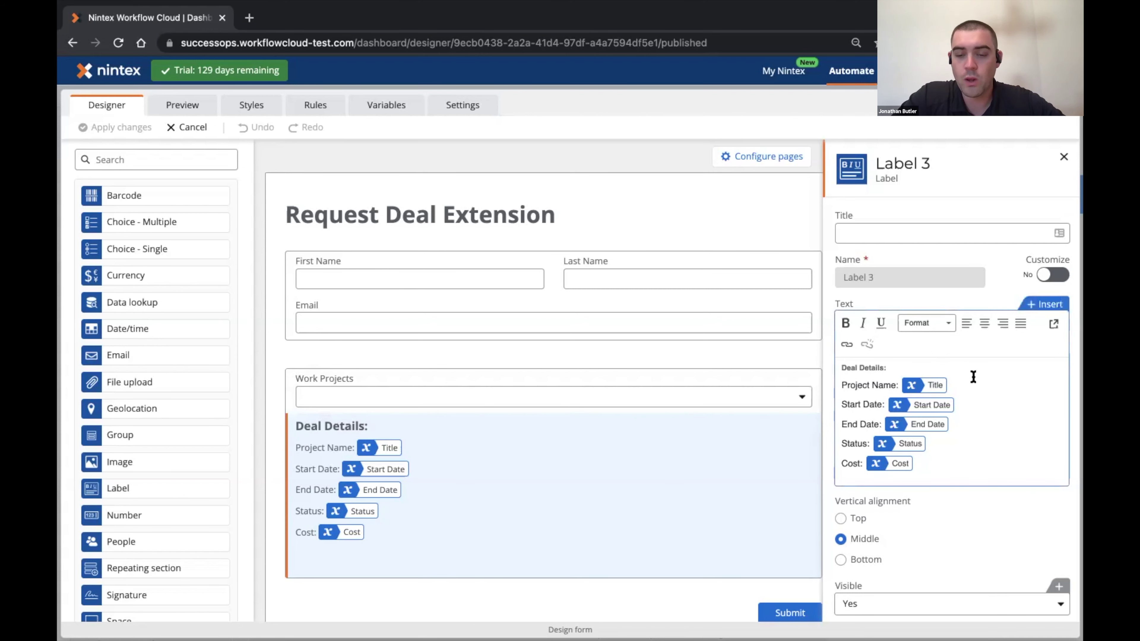
pyautogui.click(1045, 304)
pyautogui.click(183, 275)
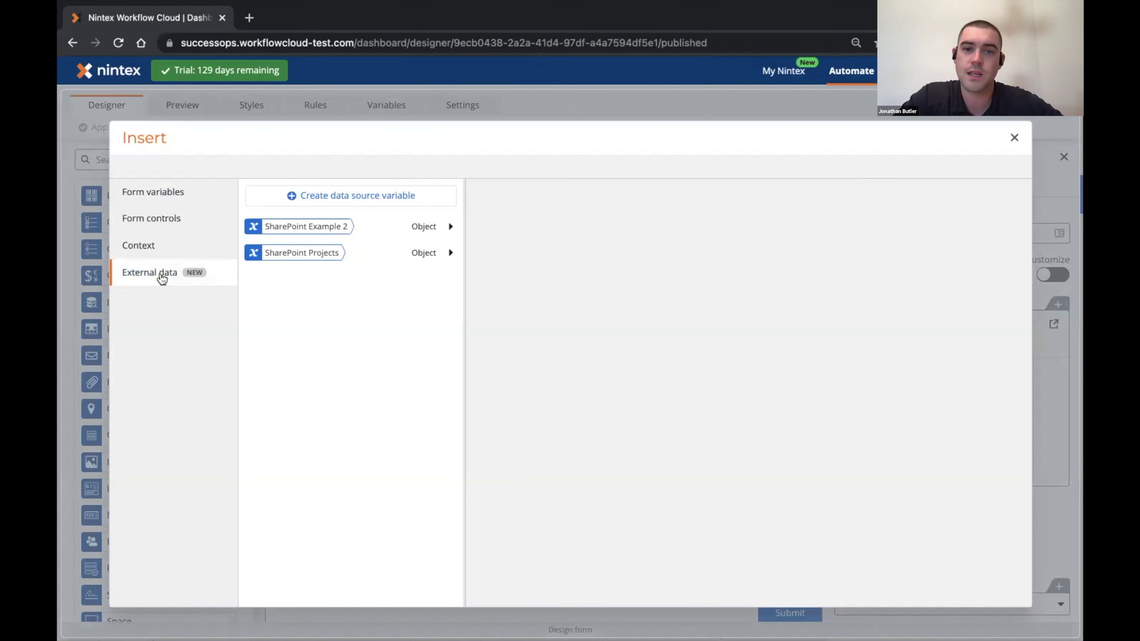
pyautogui.click(369, 255)
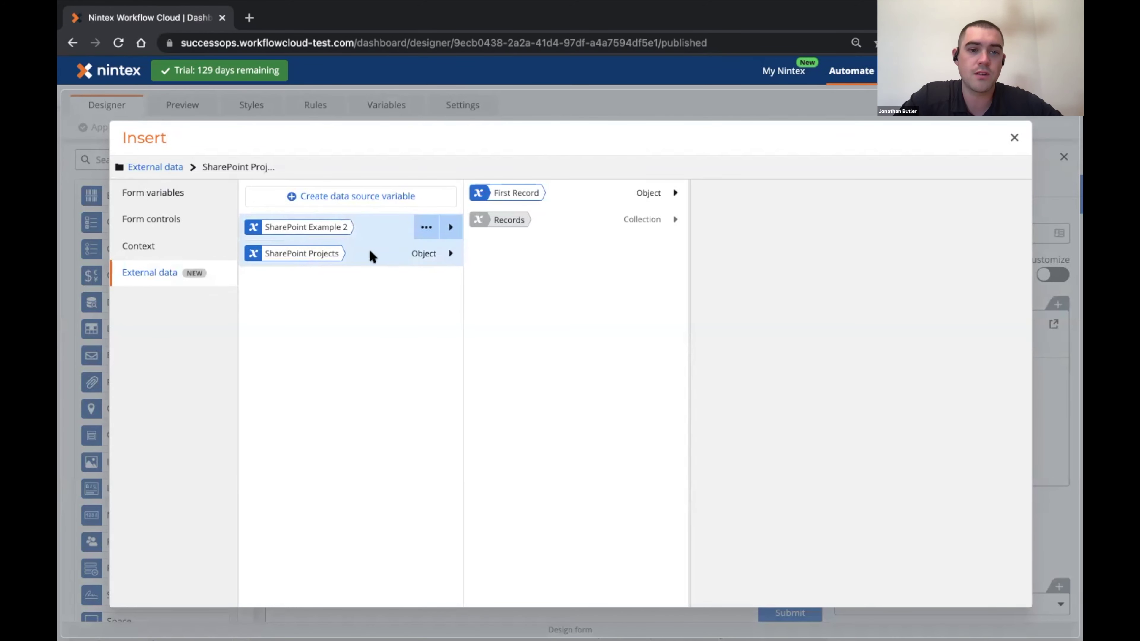
pyautogui.click(581, 198)
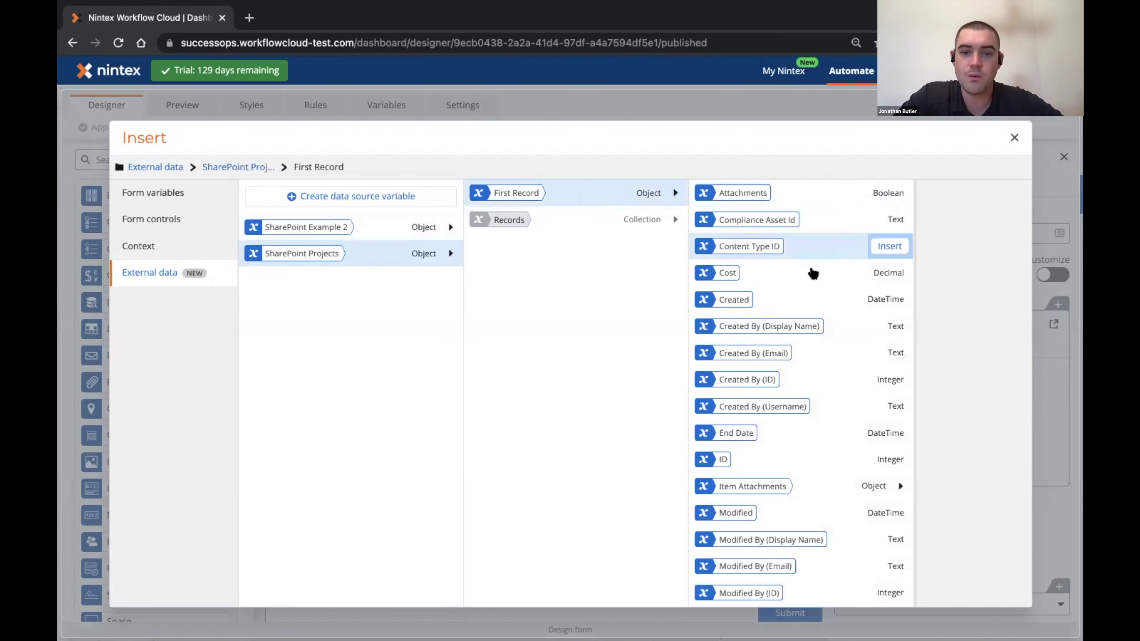
pyautogui.scroll(-4, 794, 429)
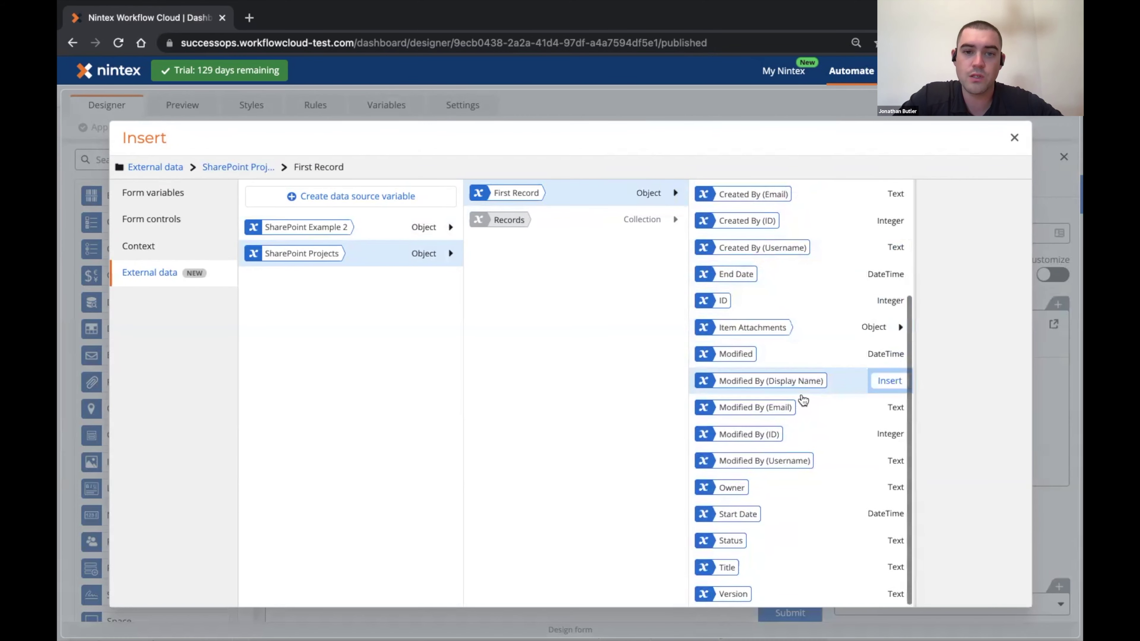
pyautogui.scroll(4, 807, 364)
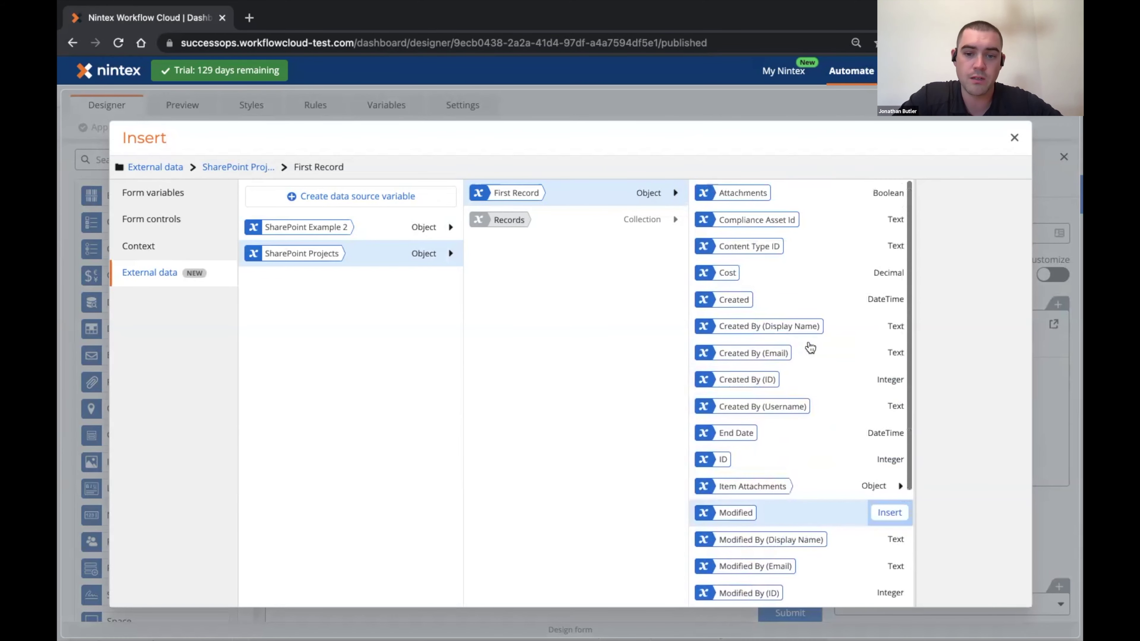
pyautogui.scroll(-4, 810, 348)
pyautogui.click(351, 195)
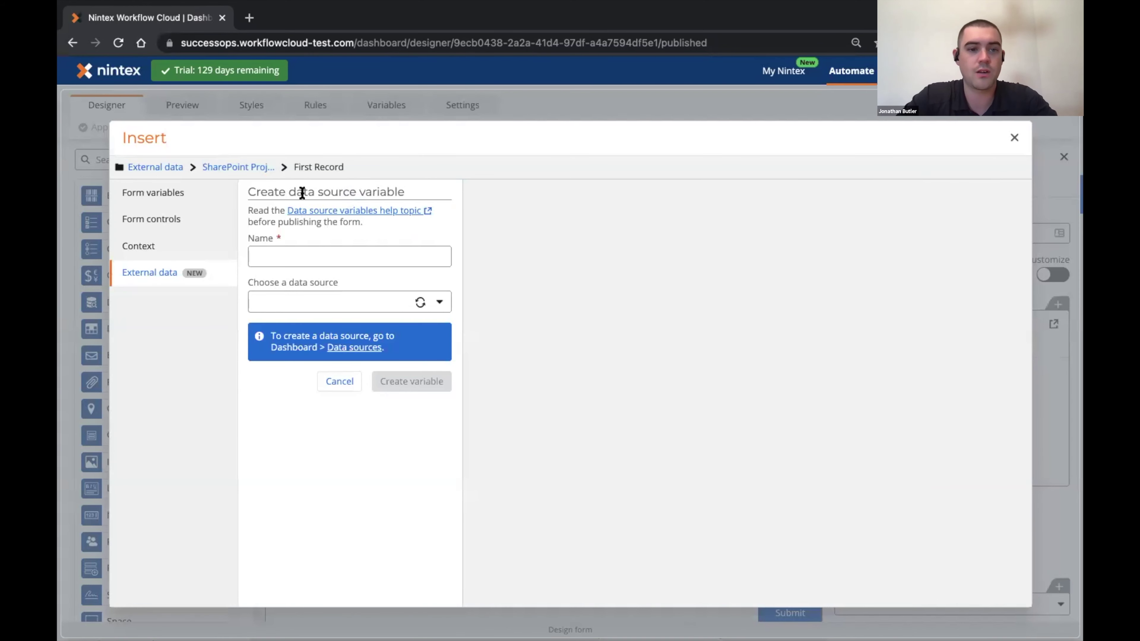
# - Name the sample variable and set its data source to Nintex Testing Connector
pyautogui.click(342, 257)
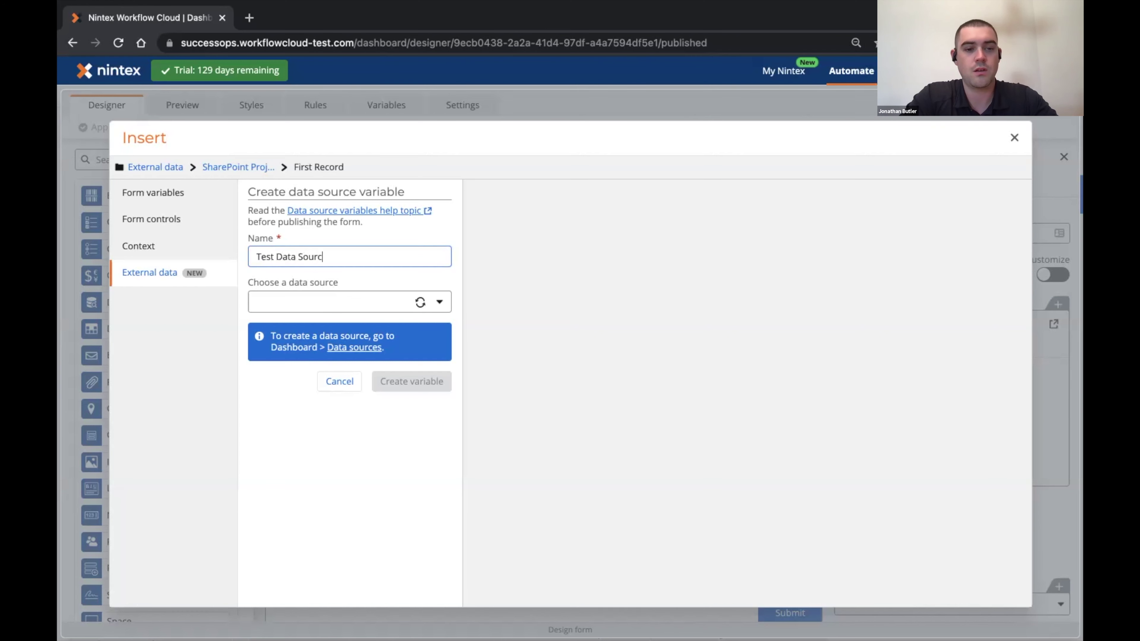
pyautogui.click(348, 301)
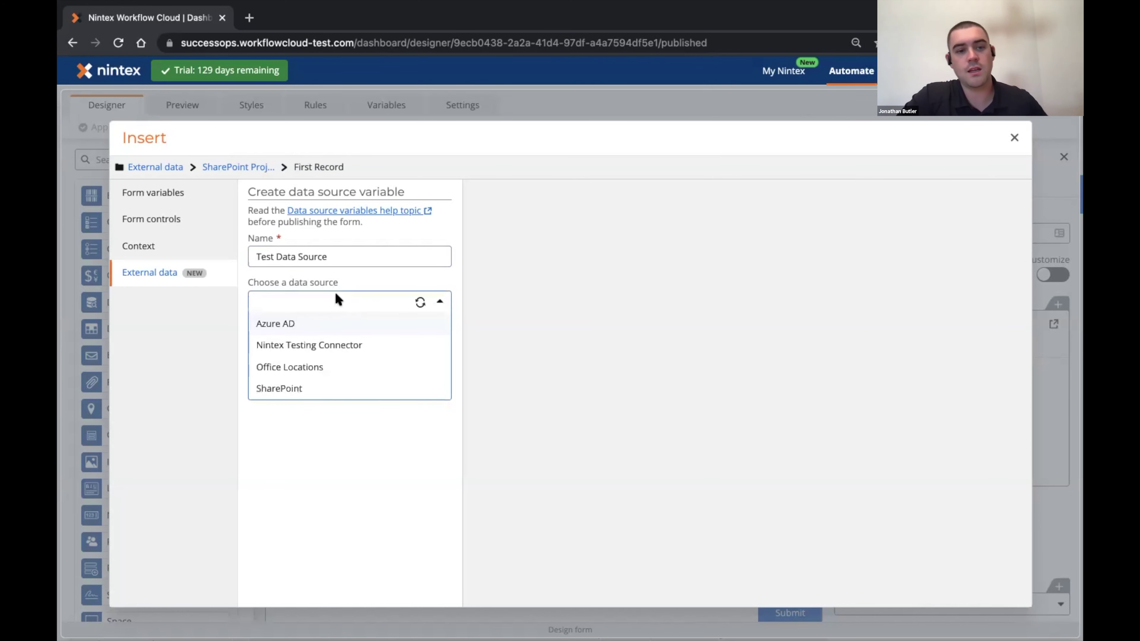
pyautogui.click(320, 345)
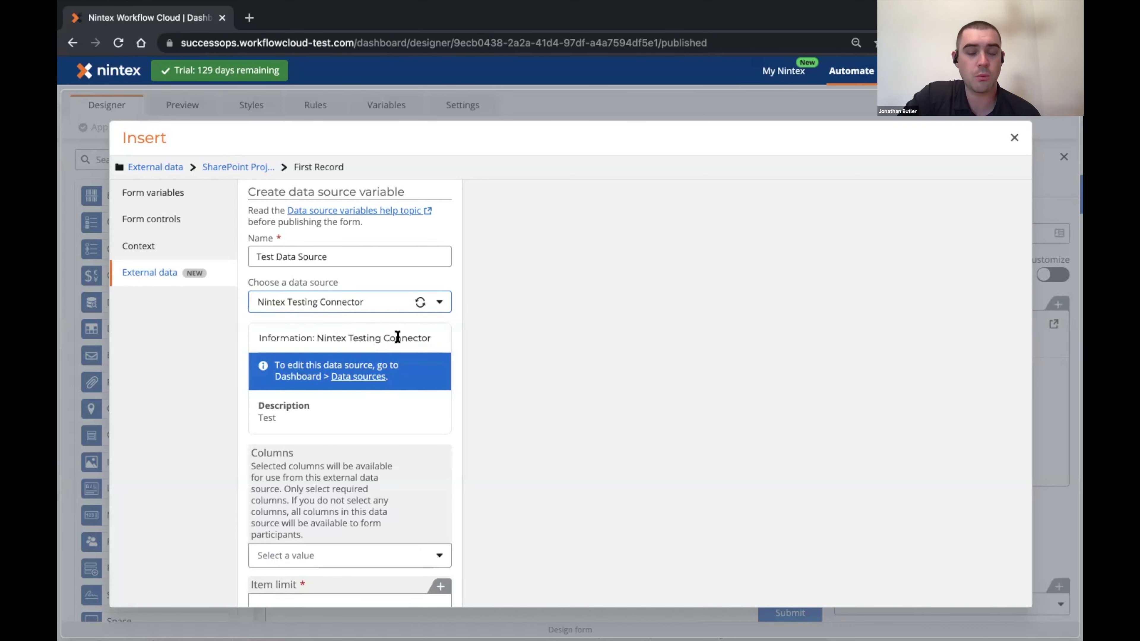
pyautogui.scroll(-3, 364, 435)
pyautogui.click(376, 418)
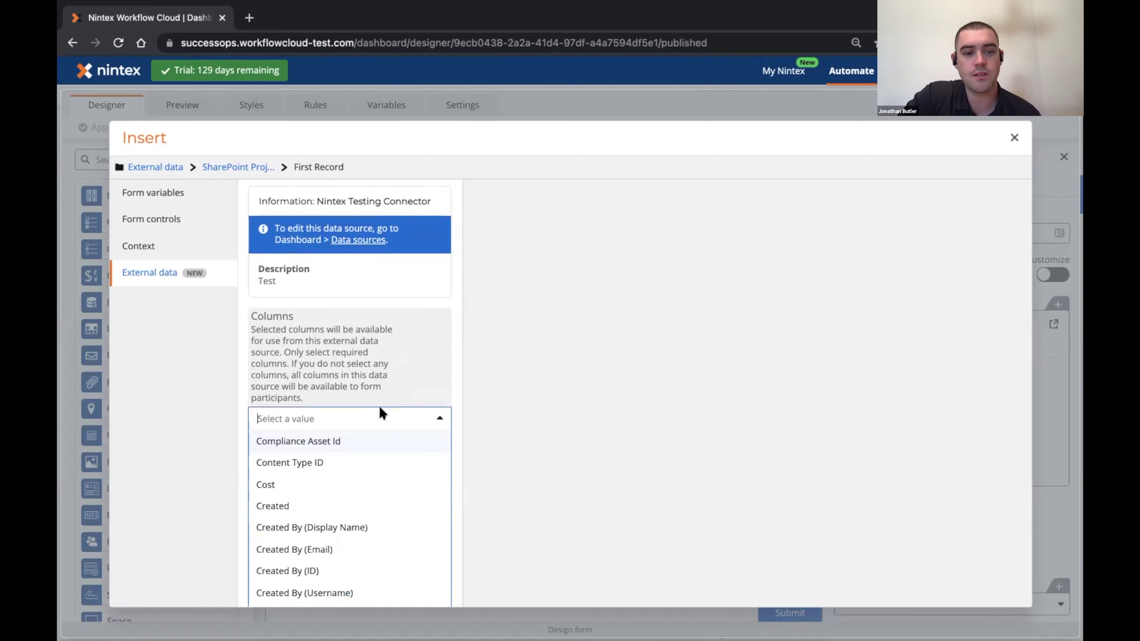
pyautogui.scroll(-6, 324, 498)
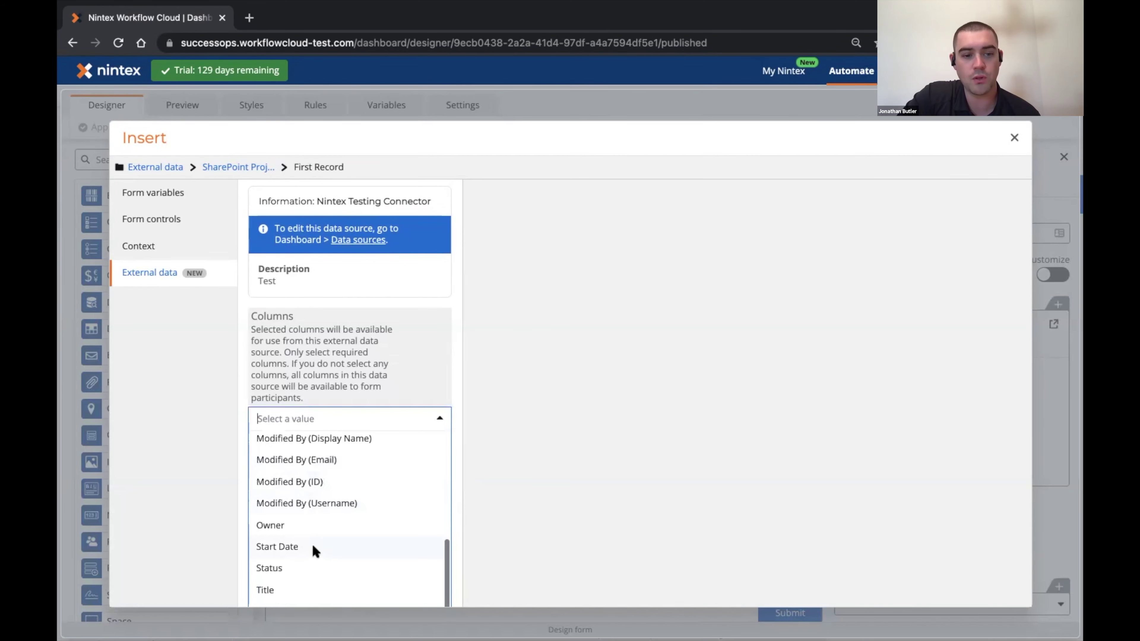
pyautogui.click(337, 406)
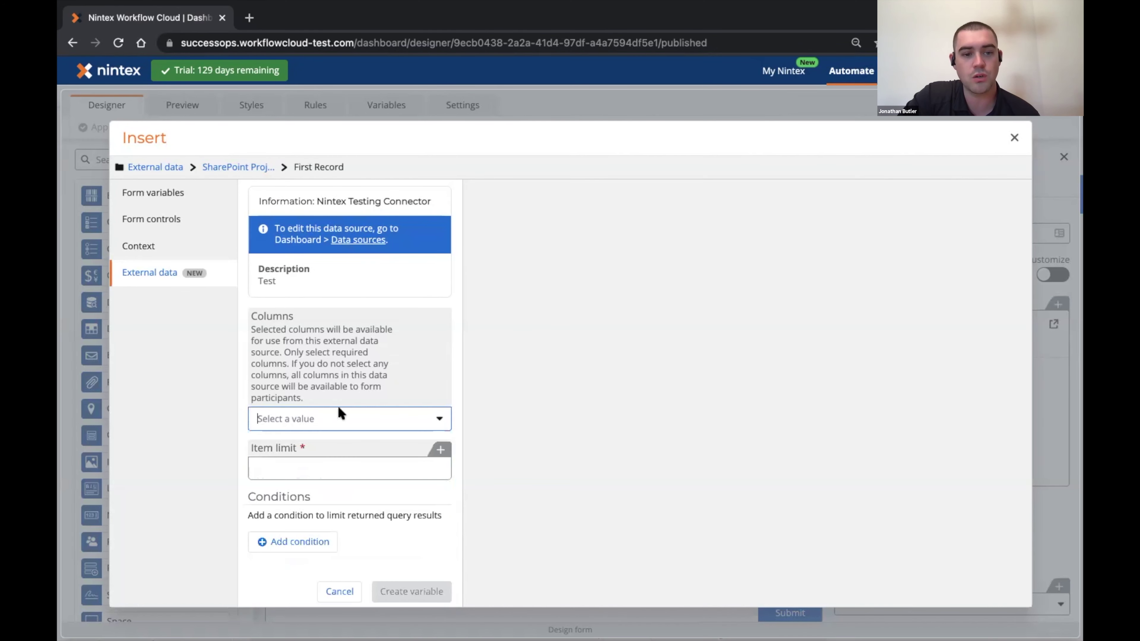
# - Set the item limit to 1, start a condition, then discard the sample variable
pyautogui.click(312, 465)
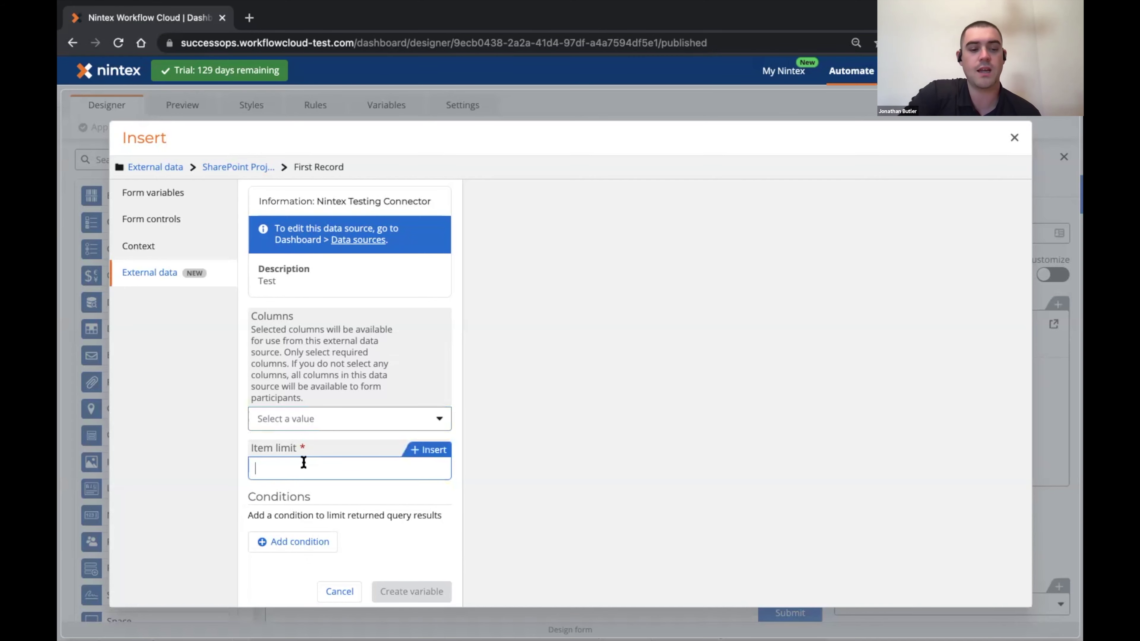
pyautogui.write('1')
pyautogui.click(376, 531)
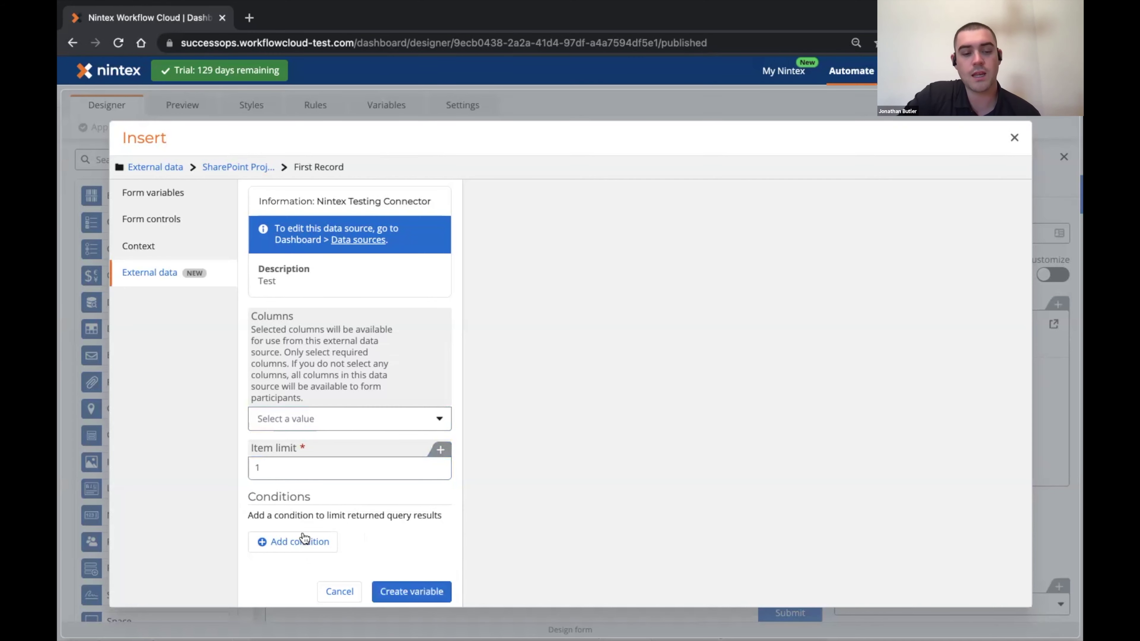
pyautogui.scroll(1, 302, 534)
pyautogui.click(300, 550)
pyautogui.scroll(-5, 364, 509)
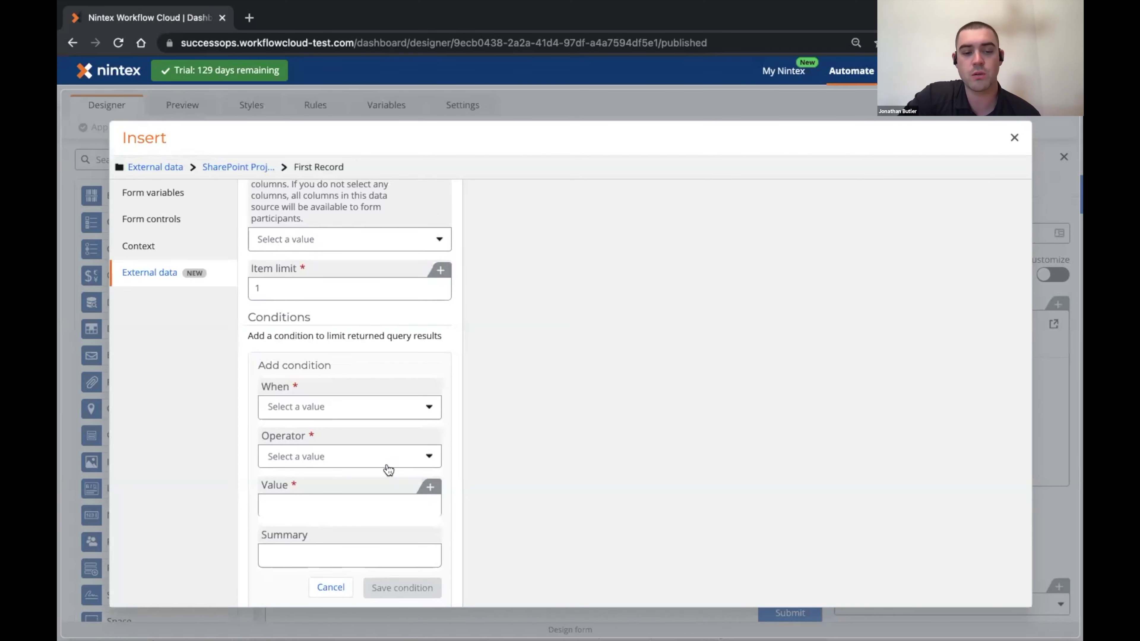
pyautogui.click(331, 587)
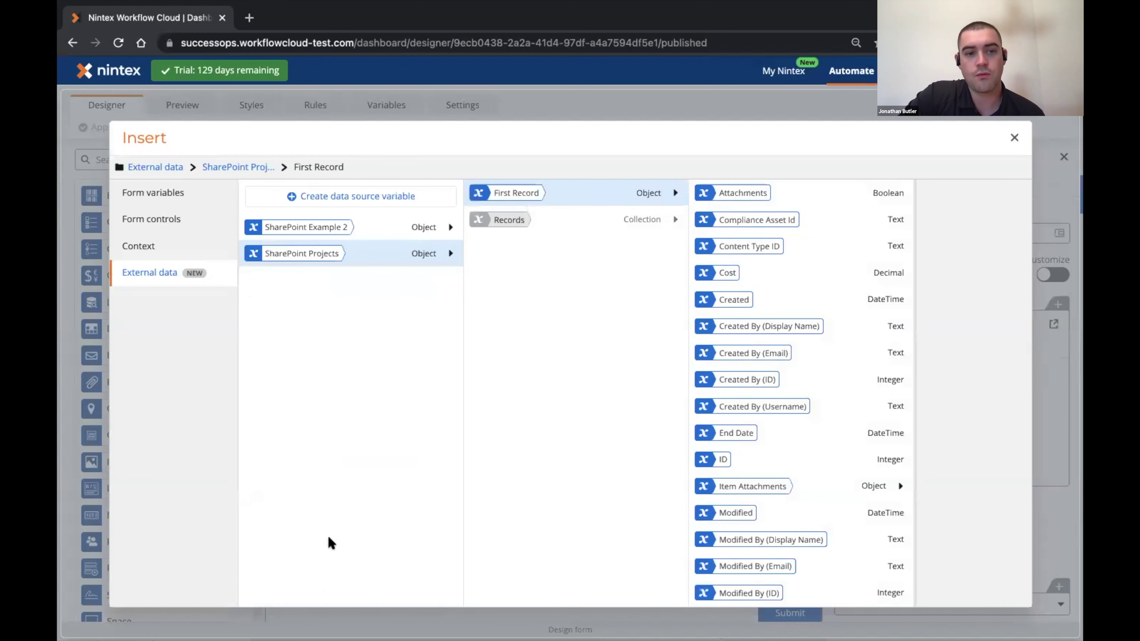
# - Leave the SharePoint Projects variable's ID equals Project ID condition unchanged and update the variable
pyautogui.click(425, 254)
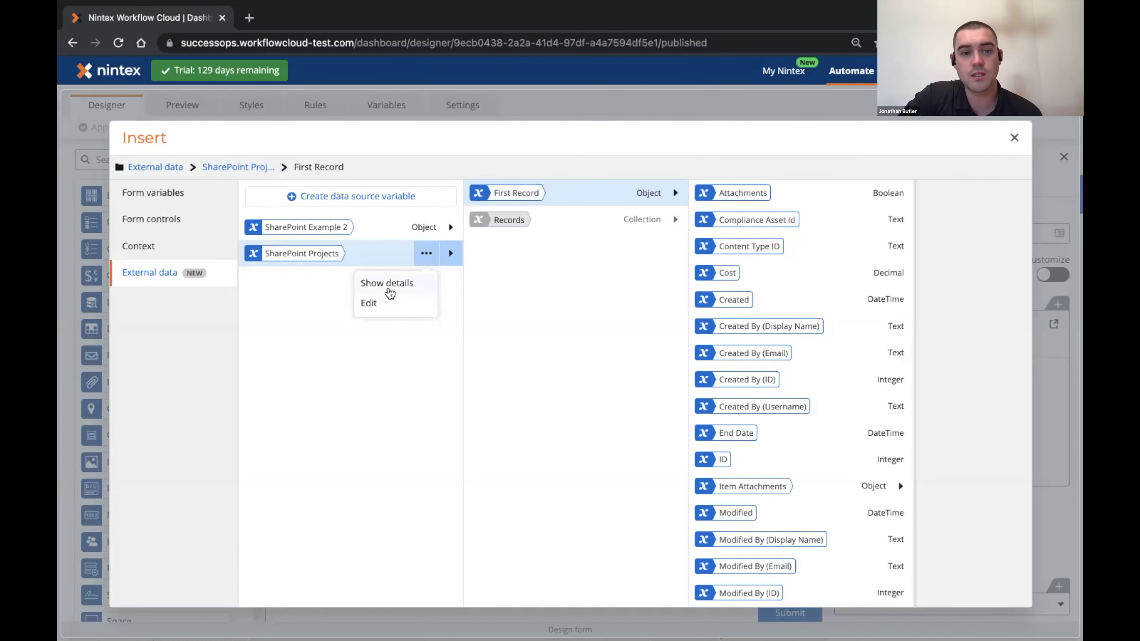
pyautogui.click(381, 305)
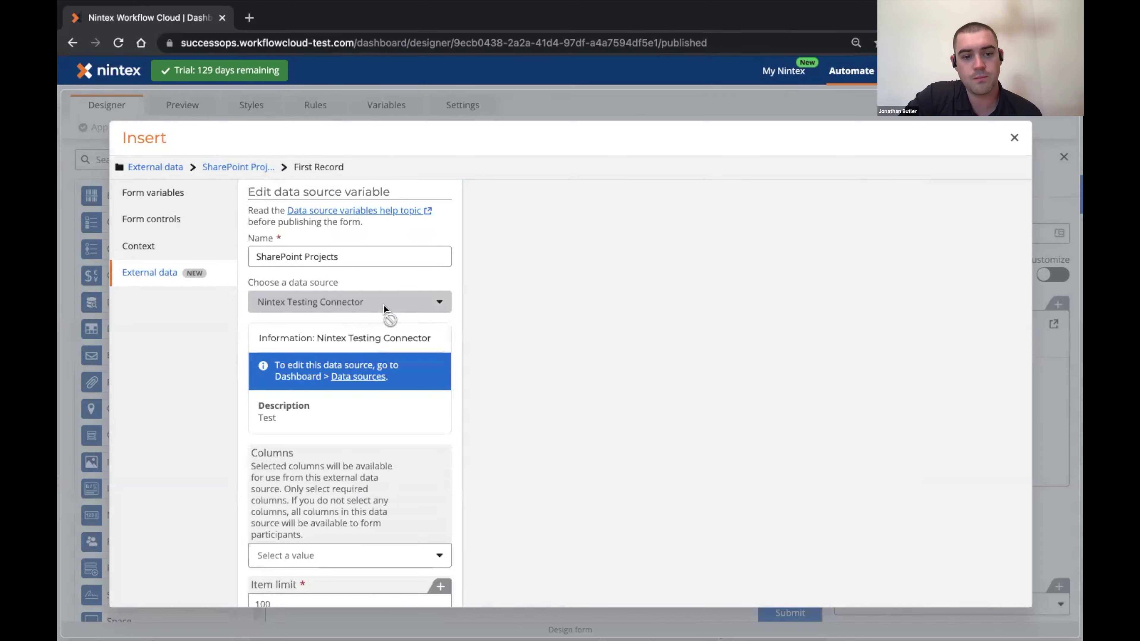
pyautogui.scroll(-5, 352, 427)
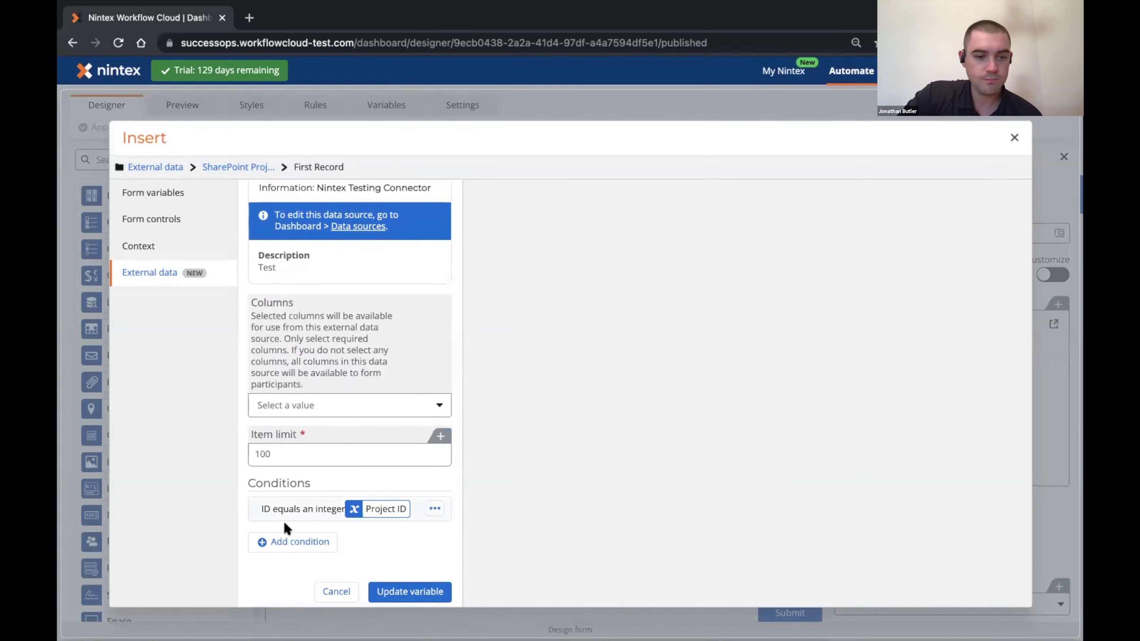
pyautogui.click(283, 512)
pyautogui.scroll(-4, 282, 509)
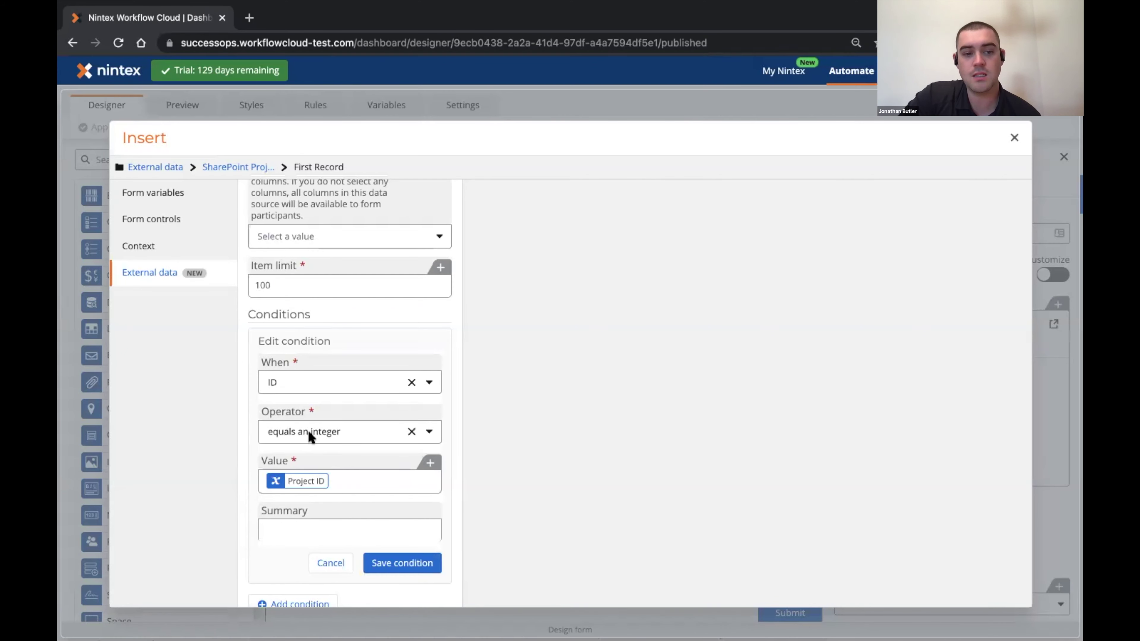
pyautogui.click(327, 476)
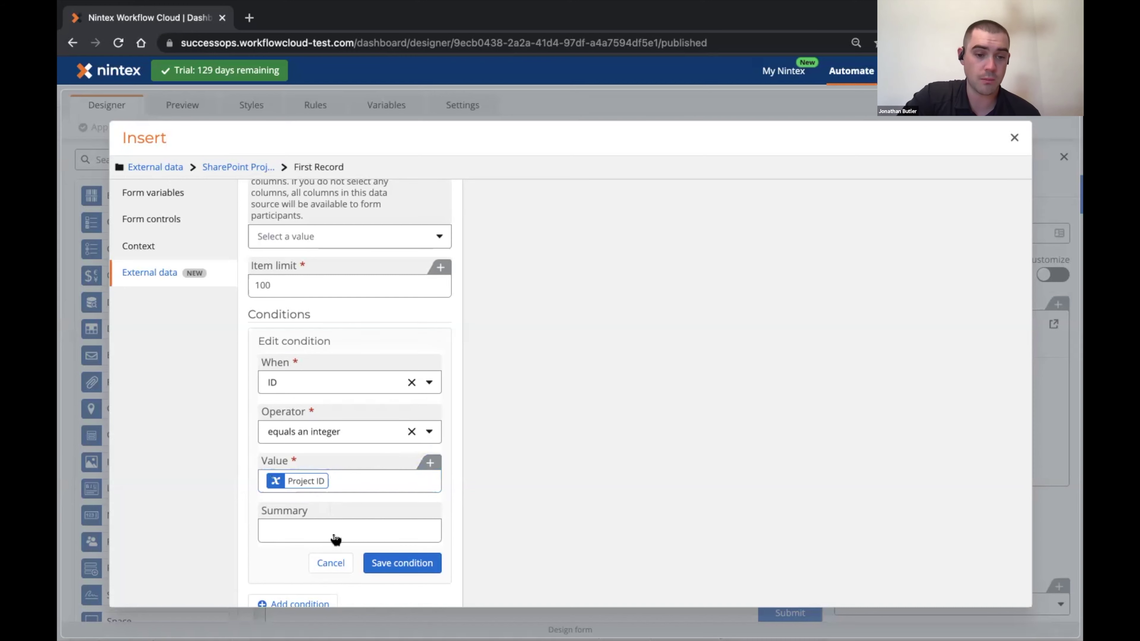
pyautogui.click(334, 565)
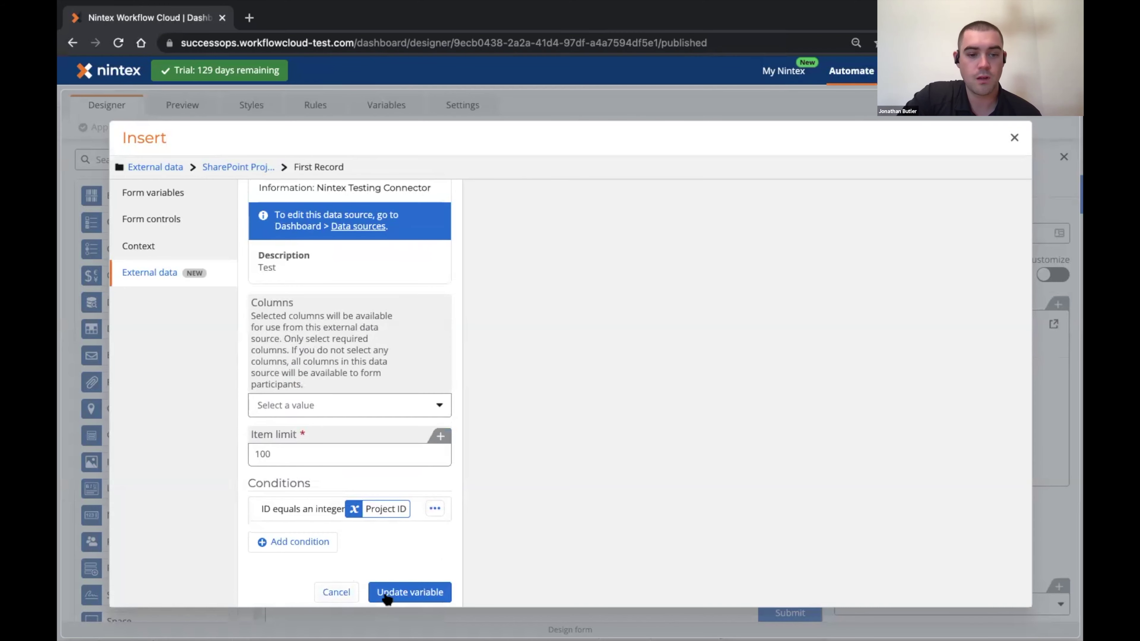
pyautogui.click(347, 583)
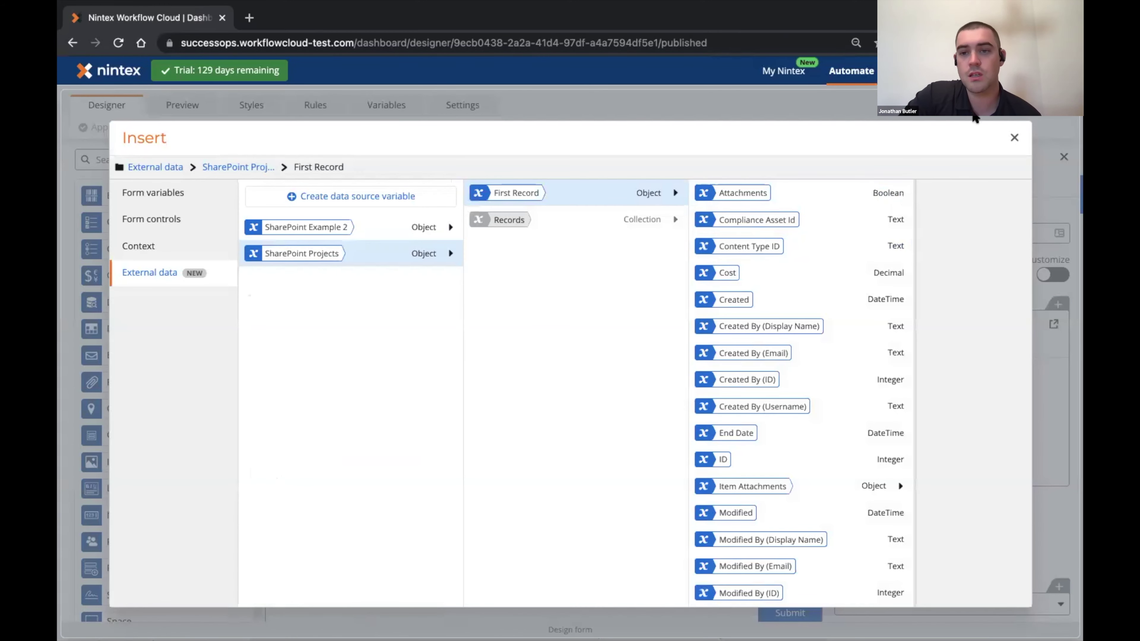
pyautogui.click(1011, 139)
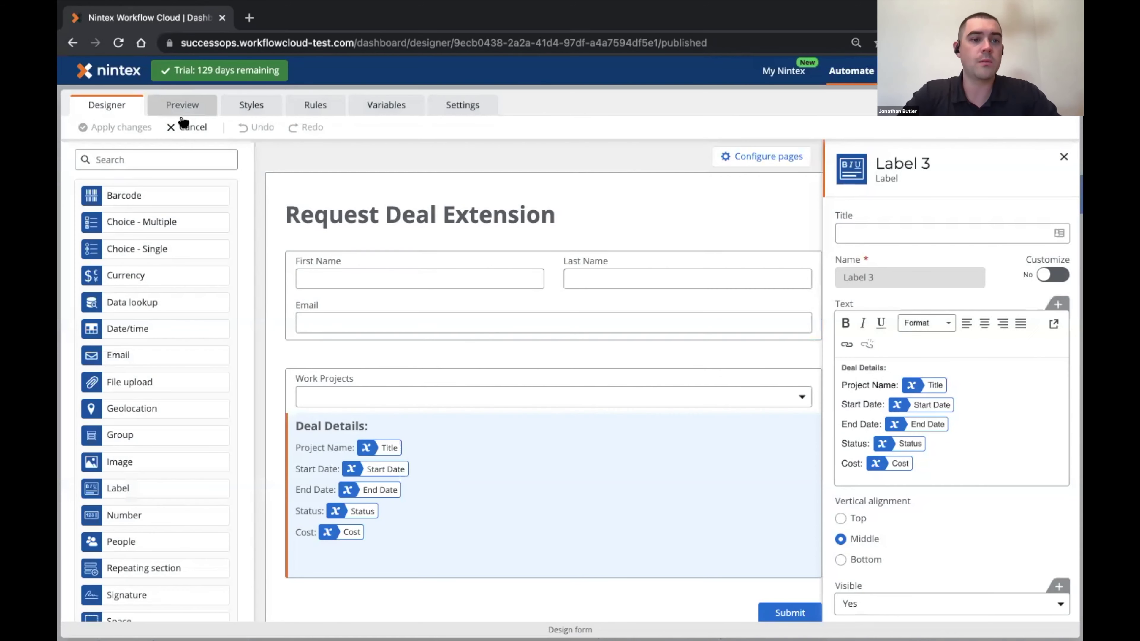
# - Leave the form designer, publish DSV Demo as version 7.0, and open the live web form
pyautogui.click(185, 127)
pyautogui.click(224, 96)
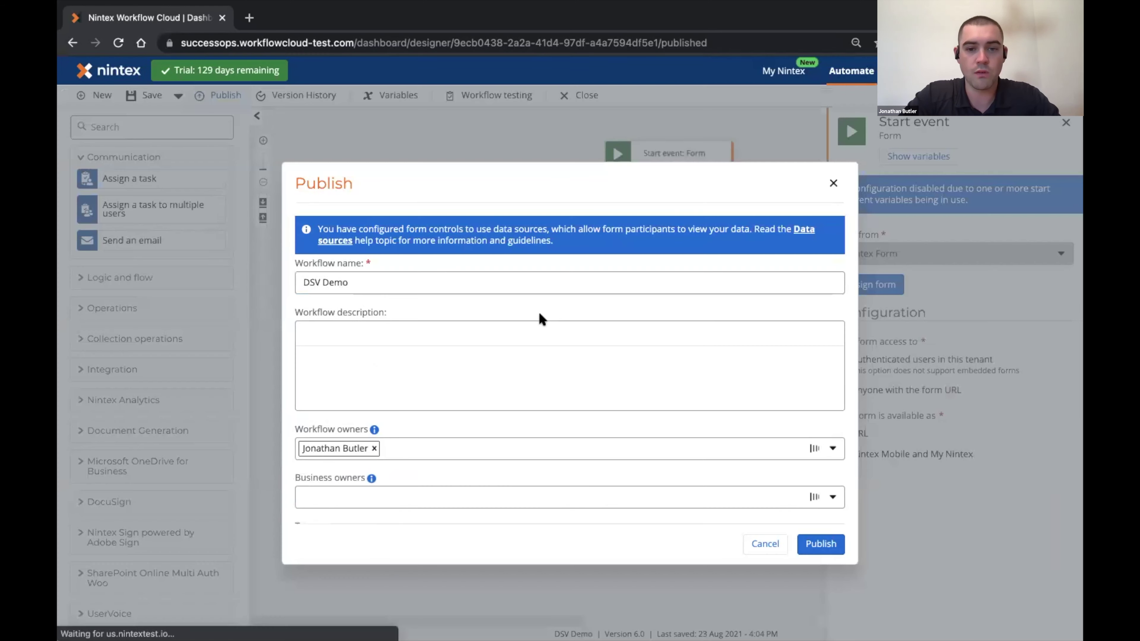
pyautogui.click(831, 545)
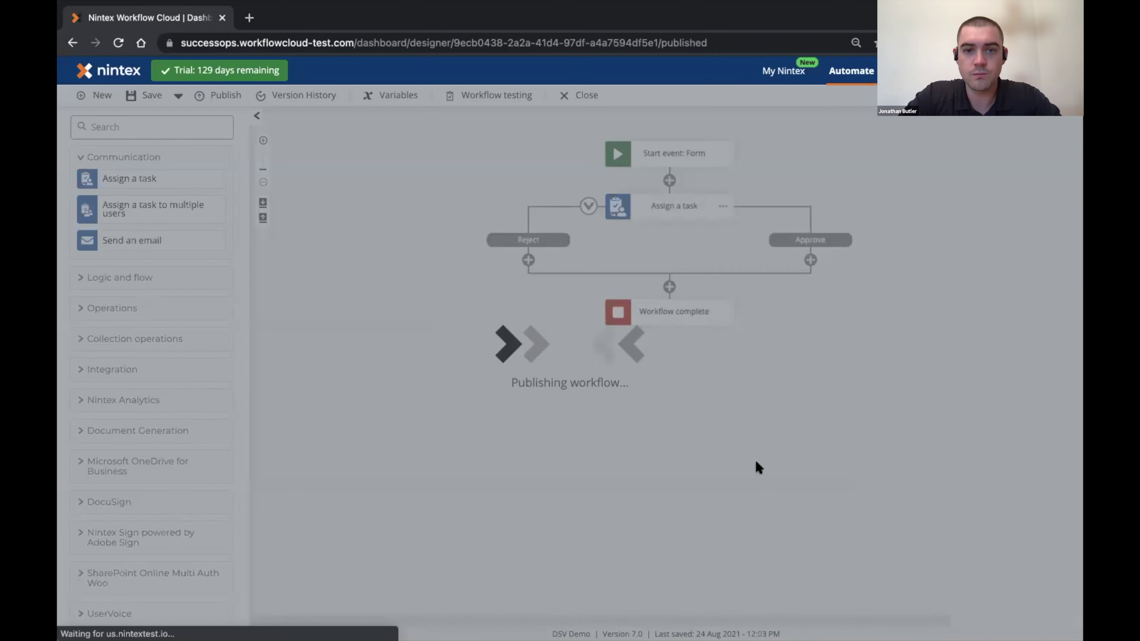
pyautogui.click(822, 395)
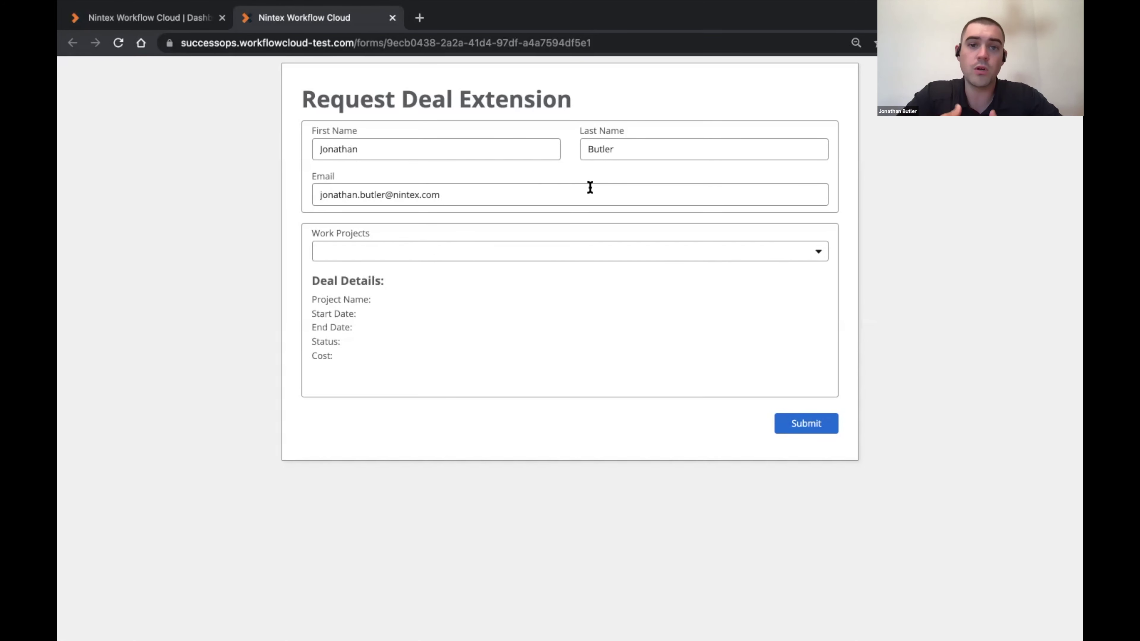
# - Select Customer Onboarding, then Roofing Update, showing Deal Details status To Do and cost 45789
pyautogui.click(432, 252)
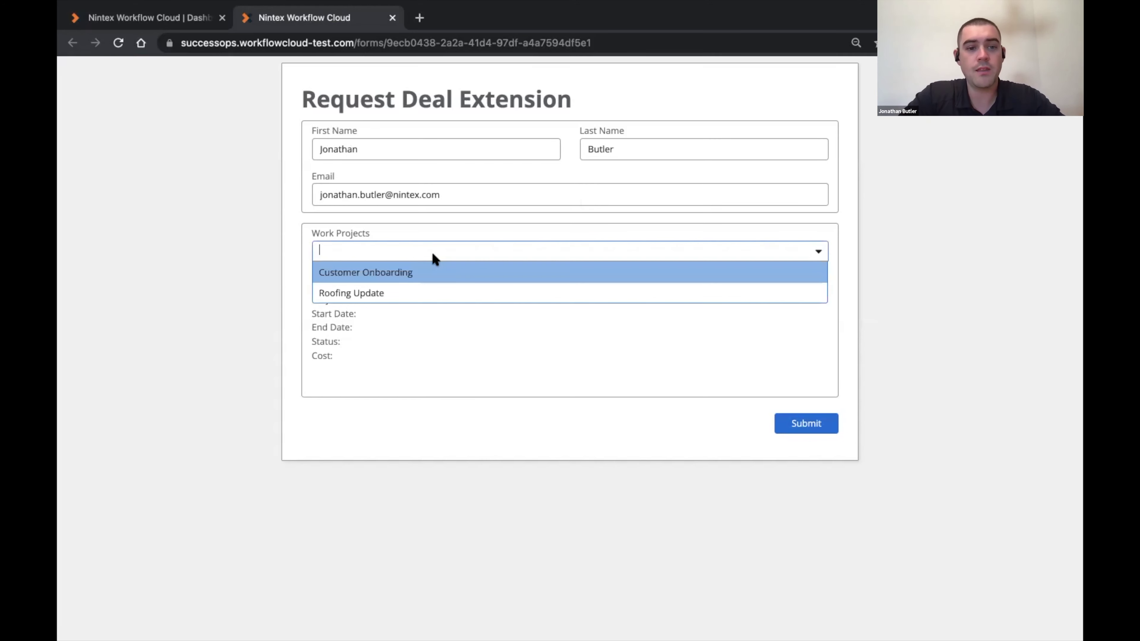
pyautogui.click(407, 270)
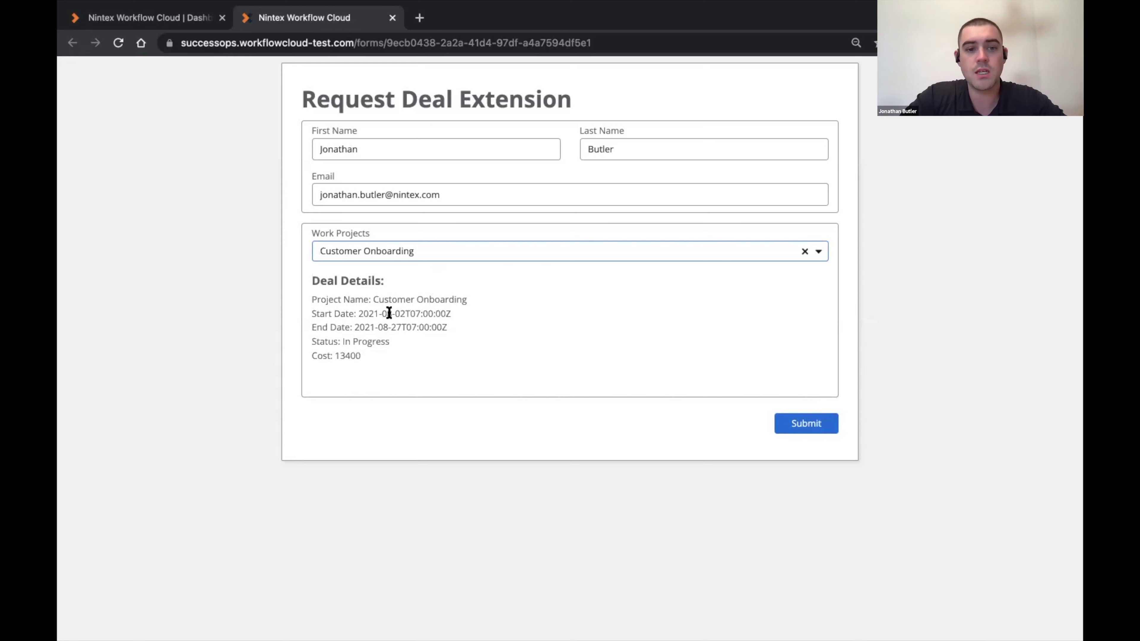
pyautogui.click(405, 257)
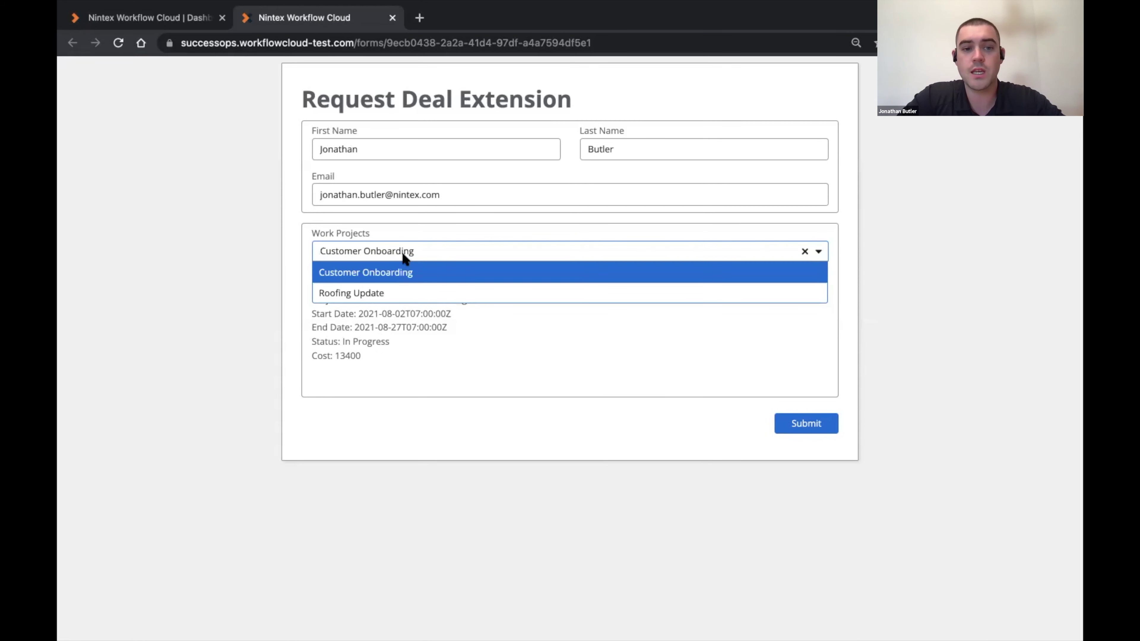
pyautogui.click(358, 295)
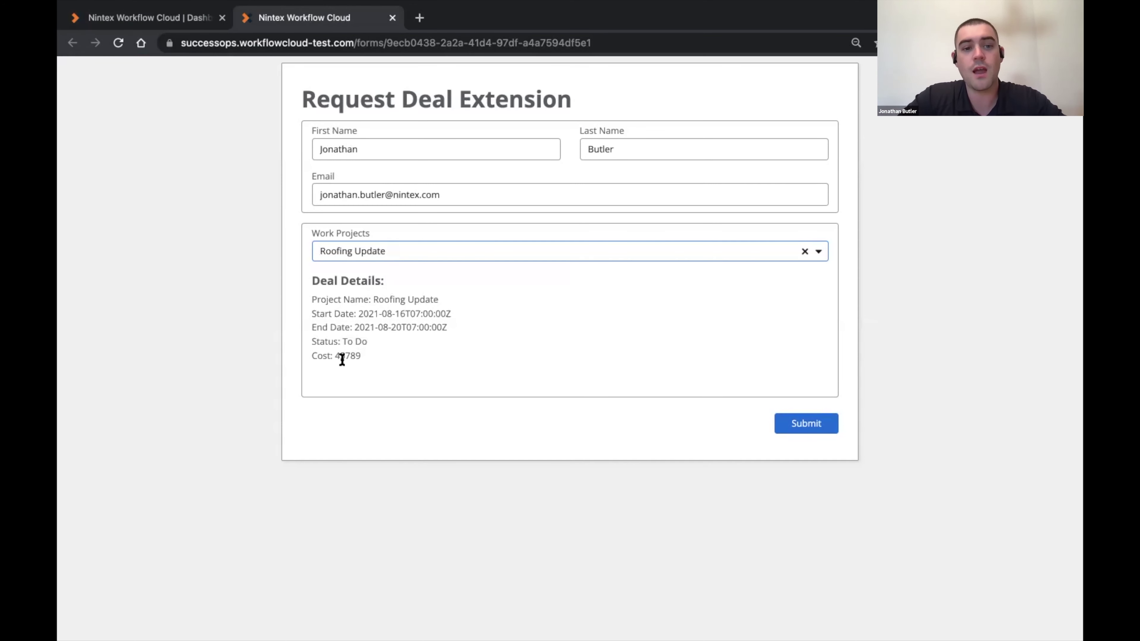
pyautogui.moveTo(340, 356); pyautogui.dragTo(387, 356)
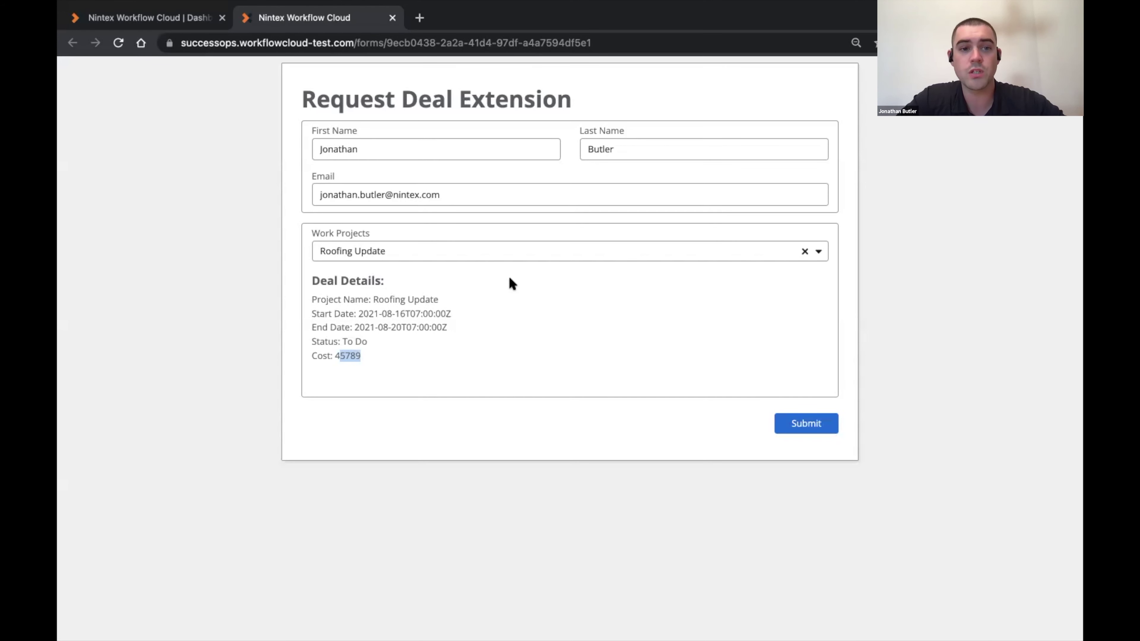
# - Return to the workflow dashboard and reopen the start form's designer
pyautogui.click(132, 16)
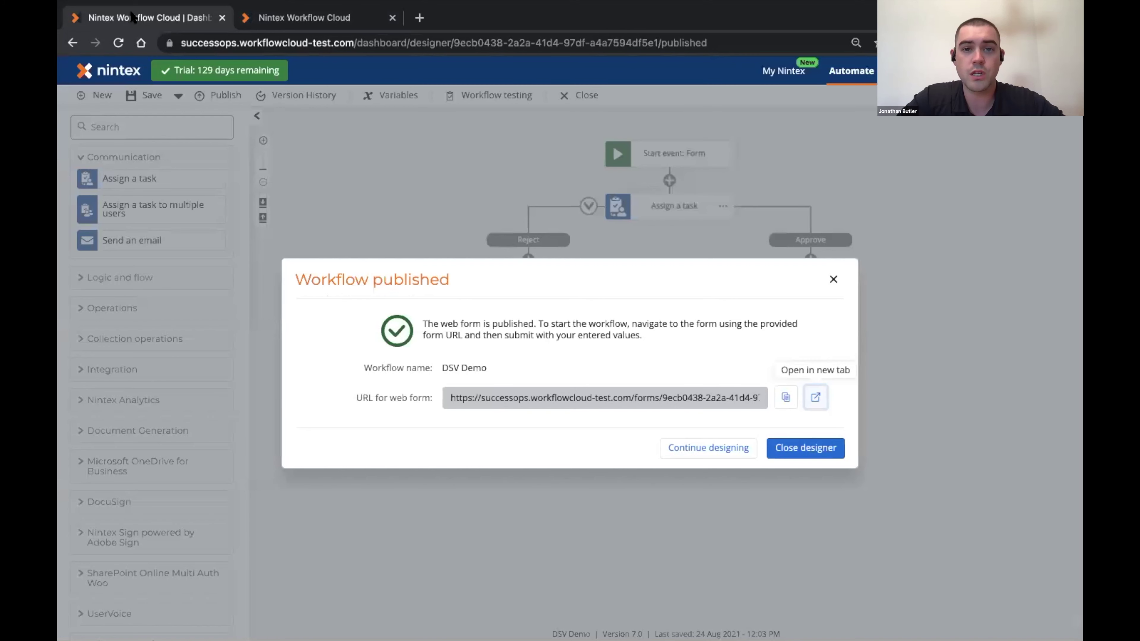
pyautogui.click(727, 451)
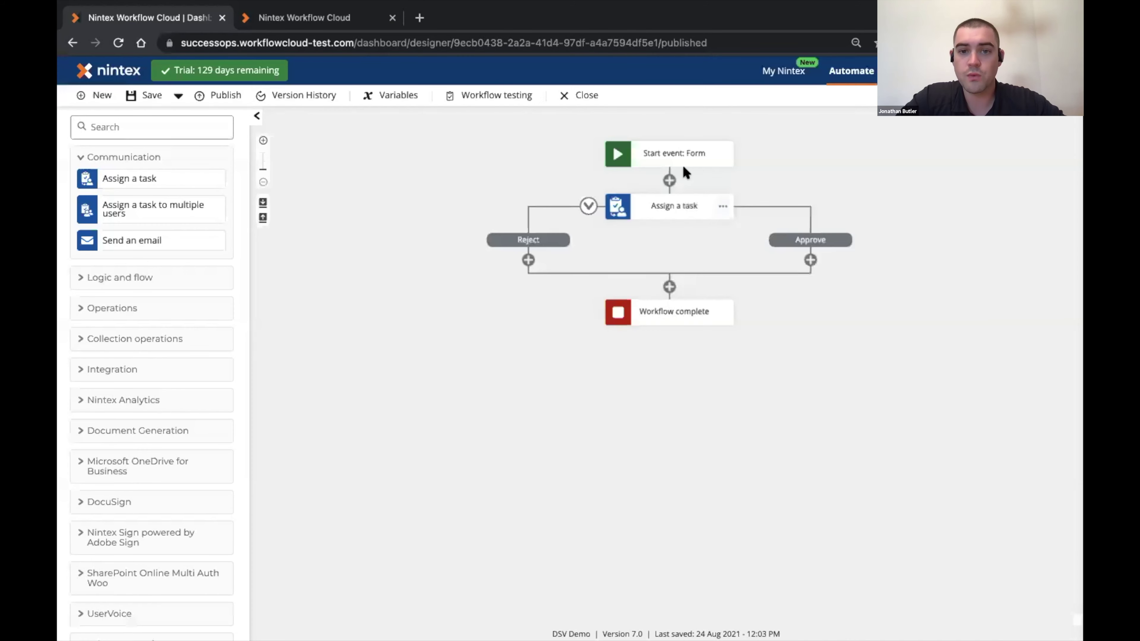
pyautogui.click(675, 151)
pyautogui.click(878, 275)
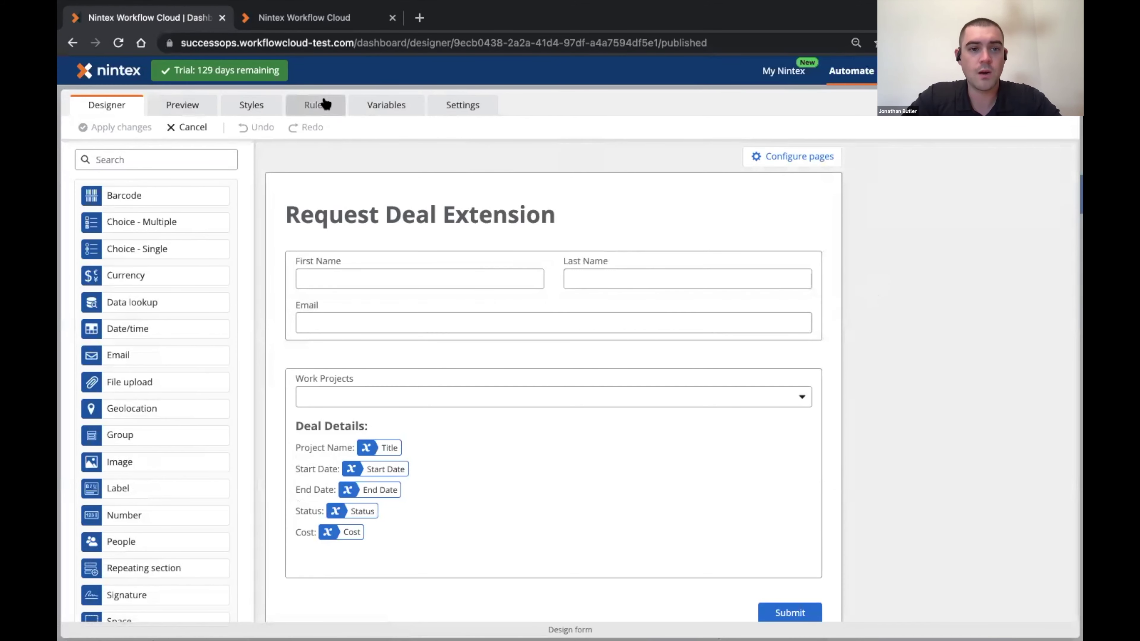
# - Add a form rule: when Work Projects is selected, set First Name 1's Value
pyautogui.click(324, 105)
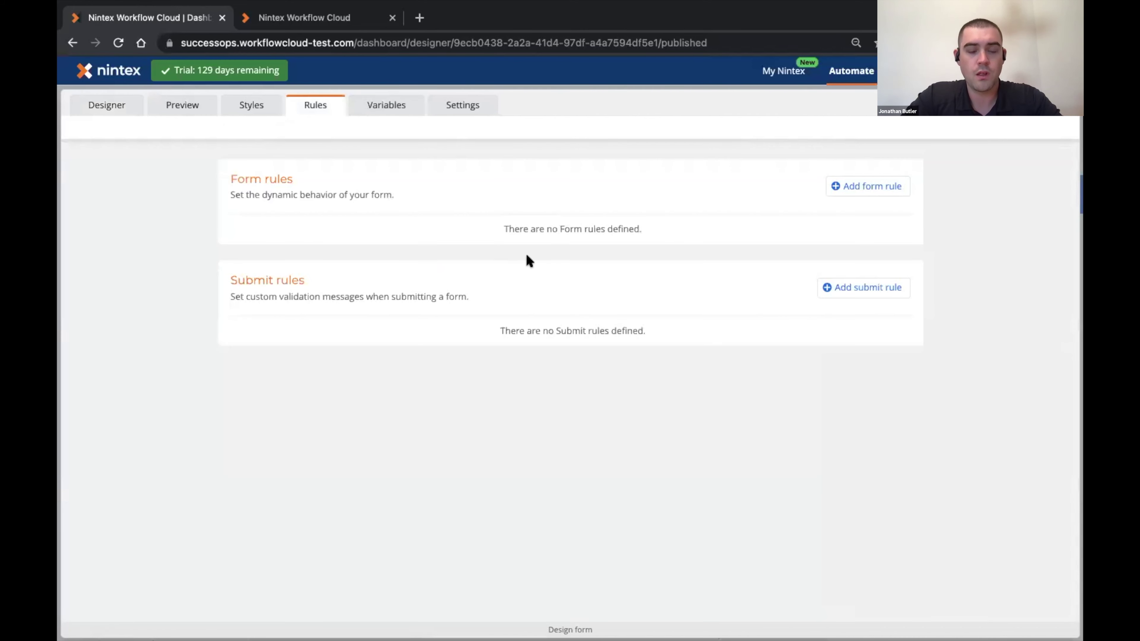
pyautogui.click(873, 185)
pyautogui.click(390, 287)
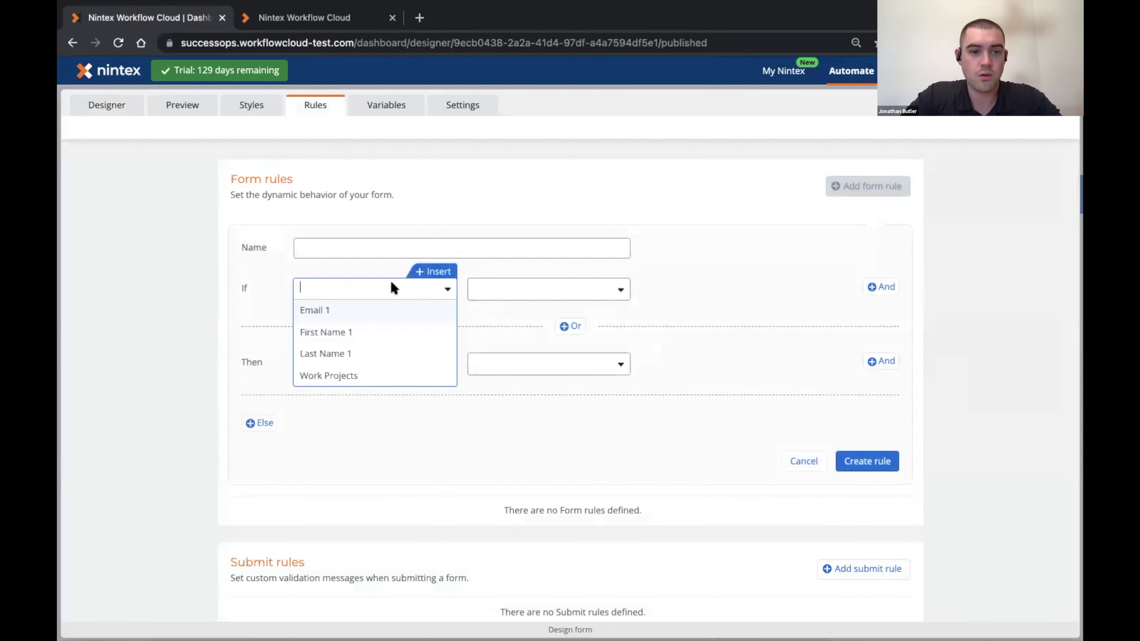
pyautogui.click(377, 380)
pyautogui.click(540, 292)
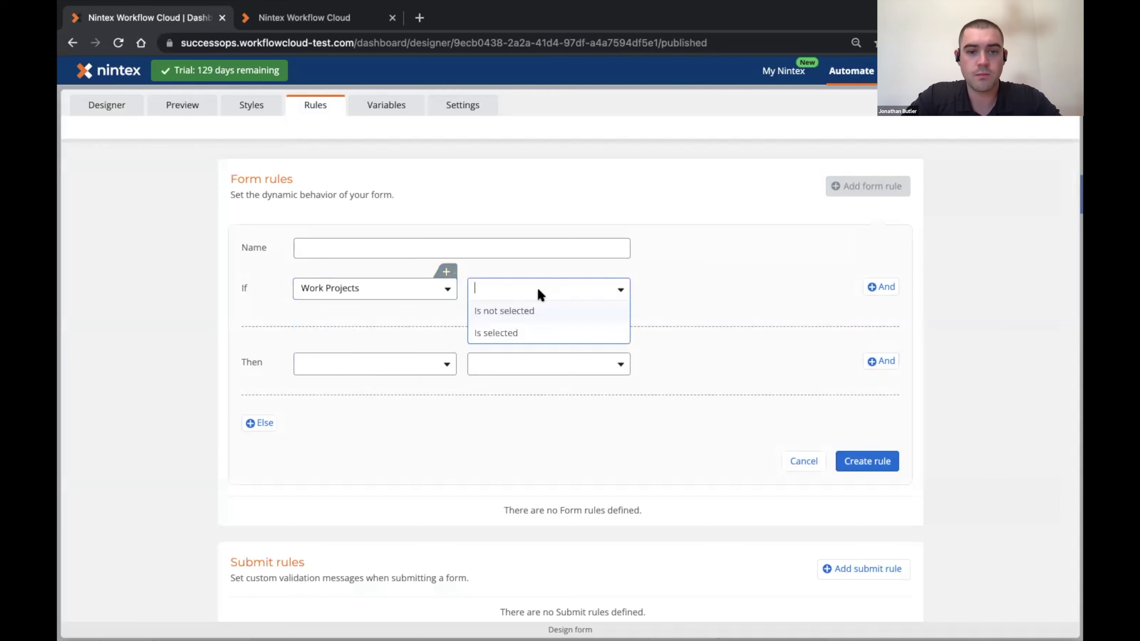
pyautogui.click(521, 332)
pyautogui.click(346, 363)
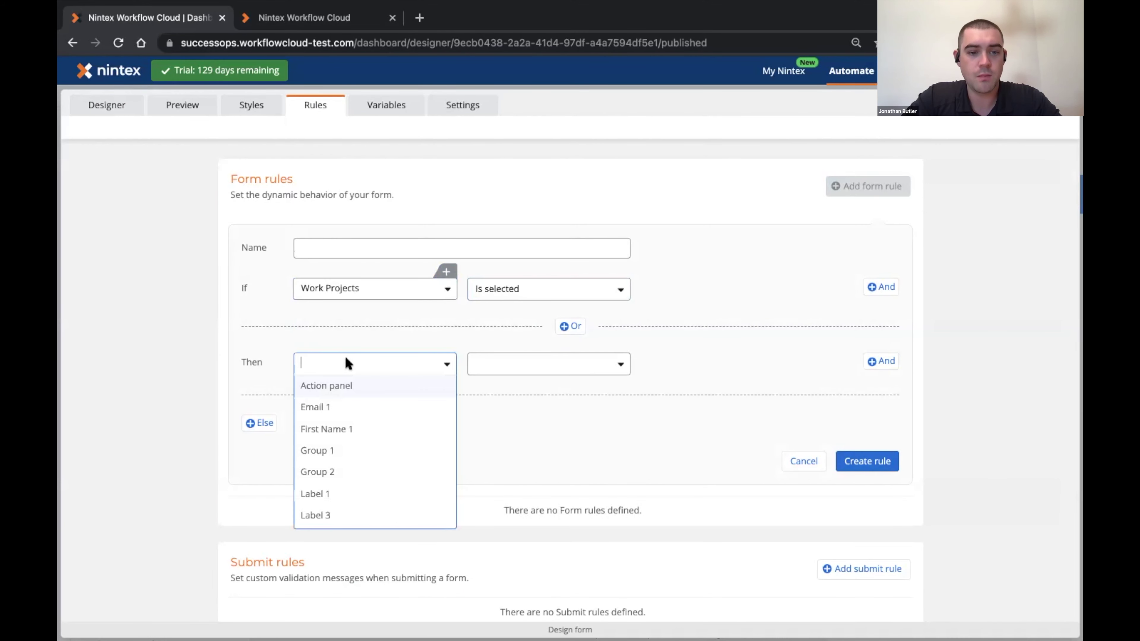
pyautogui.click(352, 429)
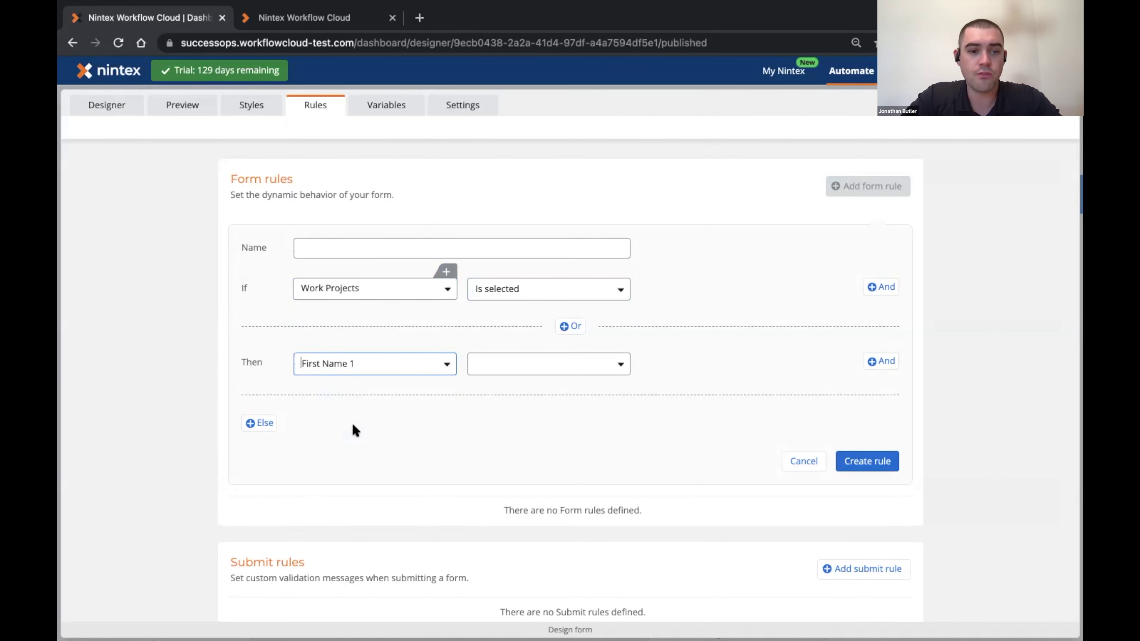
pyautogui.click(538, 371)
pyautogui.scroll(-3, 542, 438)
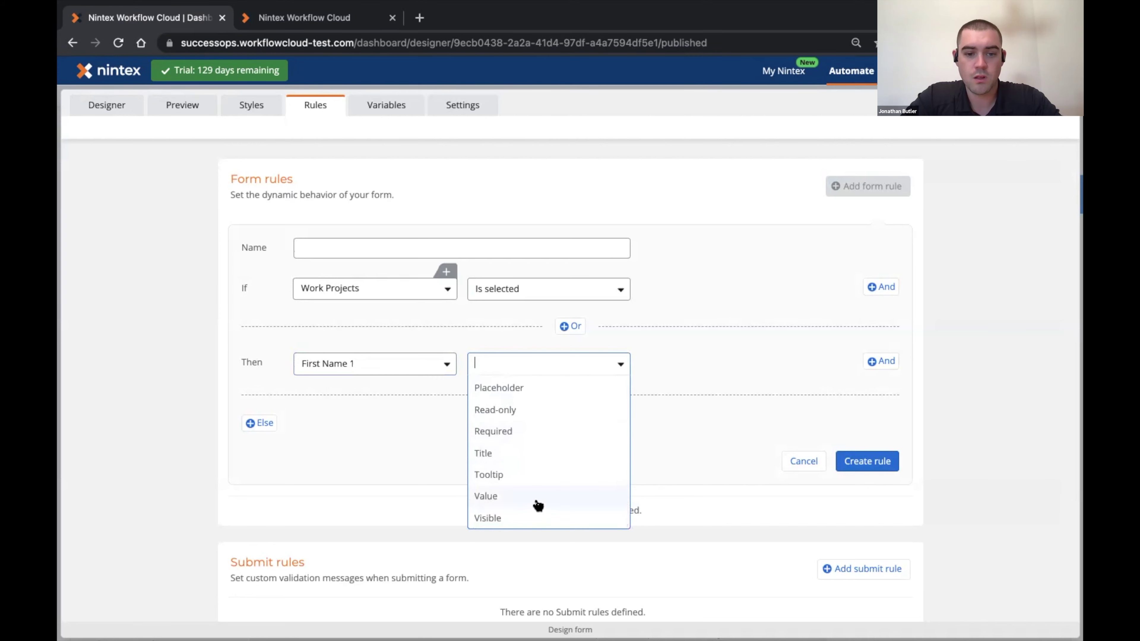
pyautogui.click(538, 497)
# - Set the rule's value to the SharePoint Projects First Record Owner field
pyautogui.click(787, 353)
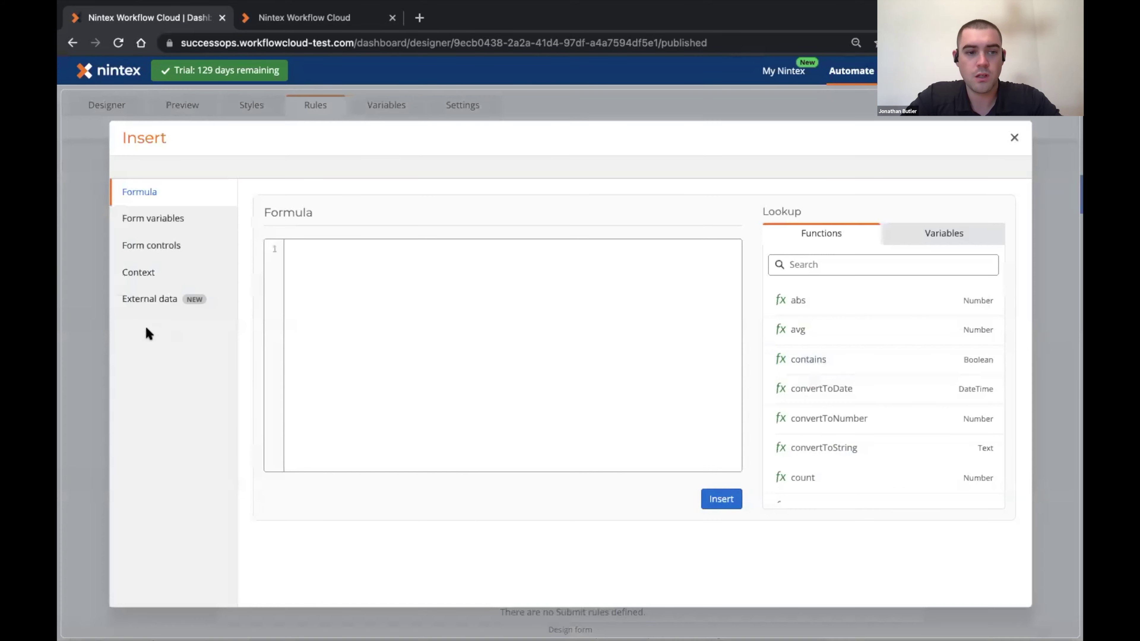
pyautogui.click(151, 299)
pyautogui.click(362, 252)
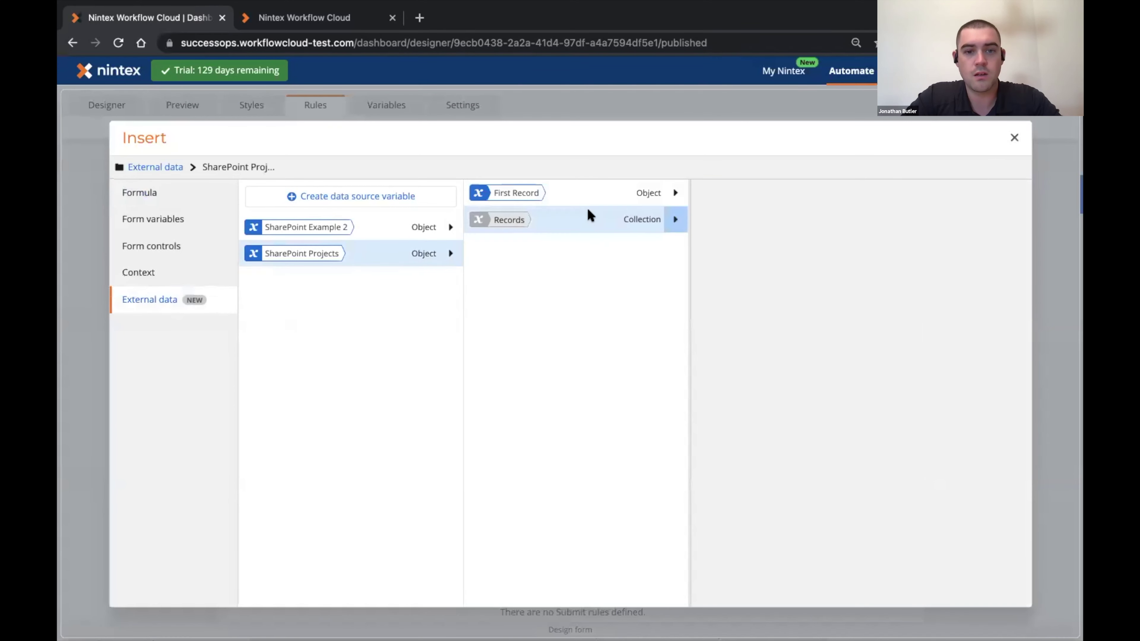
pyautogui.click(588, 196)
pyautogui.scroll(-1, 812, 378)
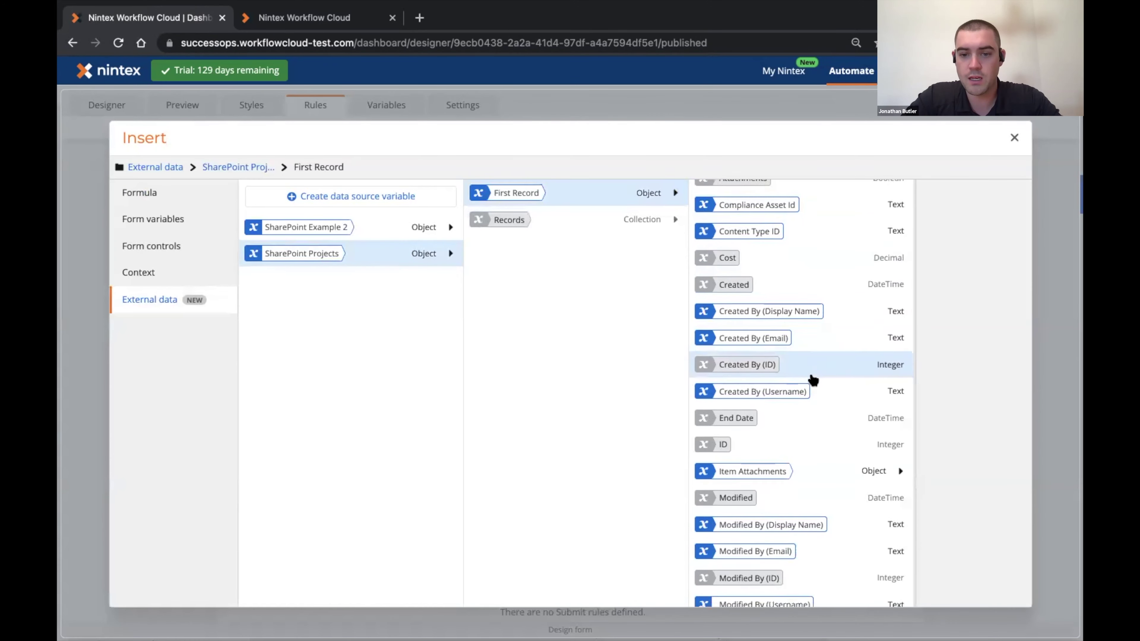
pyautogui.scroll(-5, 812, 380)
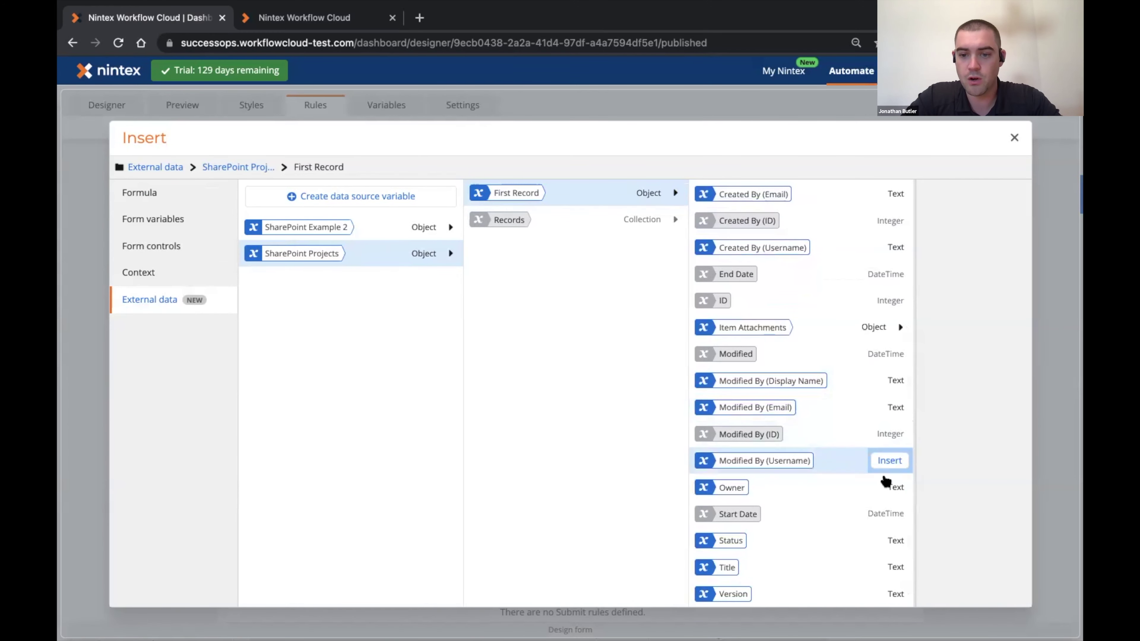
pyautogui.click(889, 486)
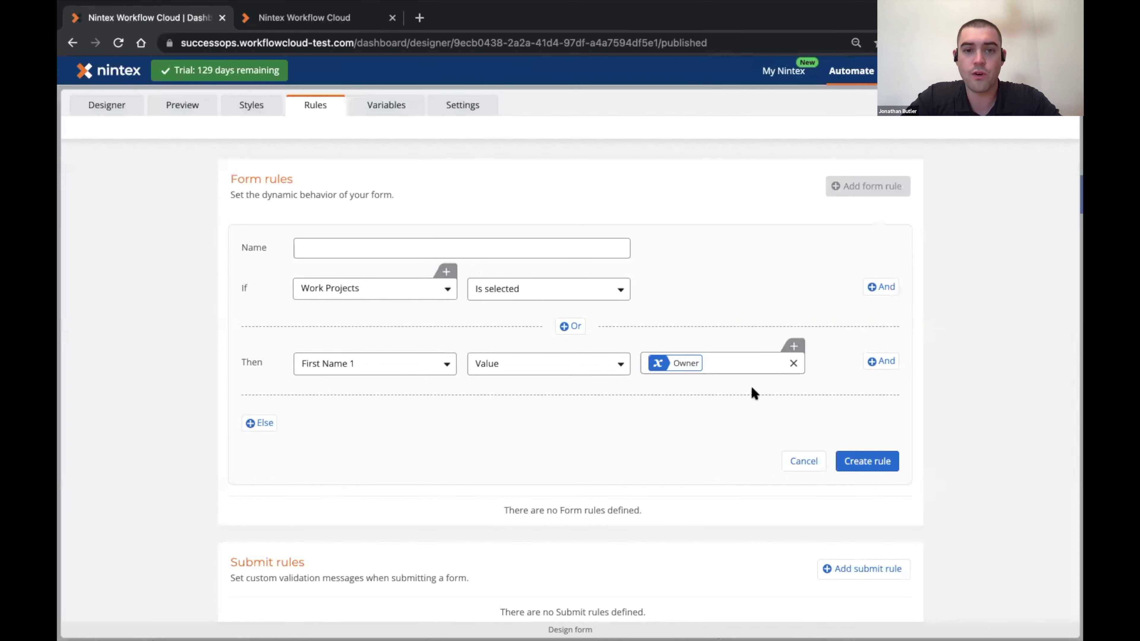
# - Name the rule 'Update Owner' and create it
pyautogui.click(458, 244)
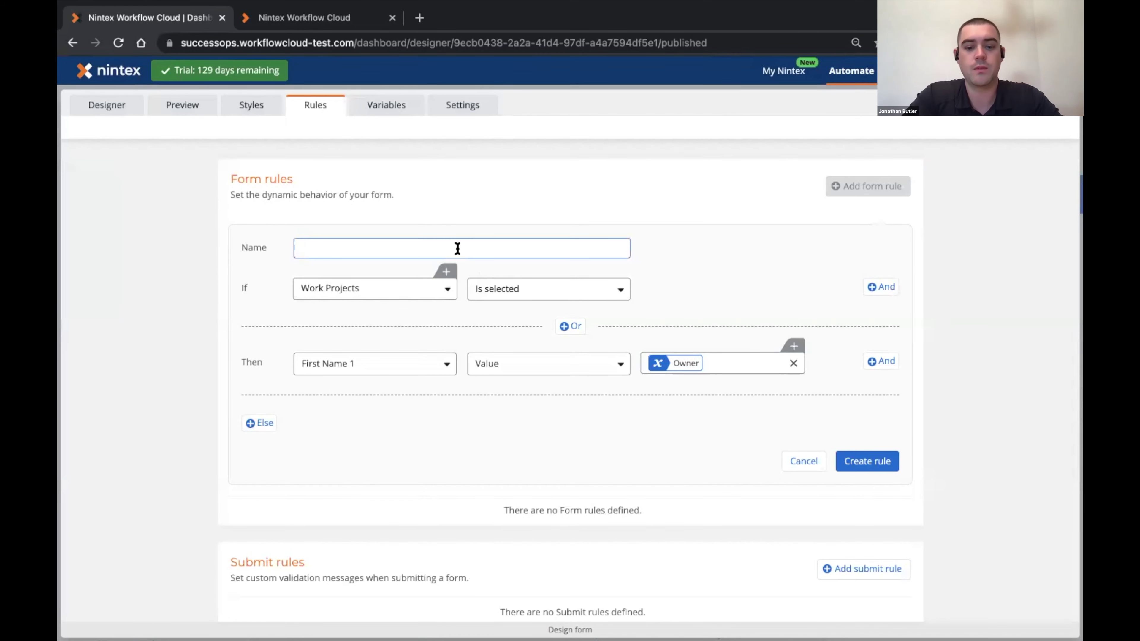
pyautogui.write('Update Owner')
pyautogui.click(684, 269)
pyautogui.click(872, 466)
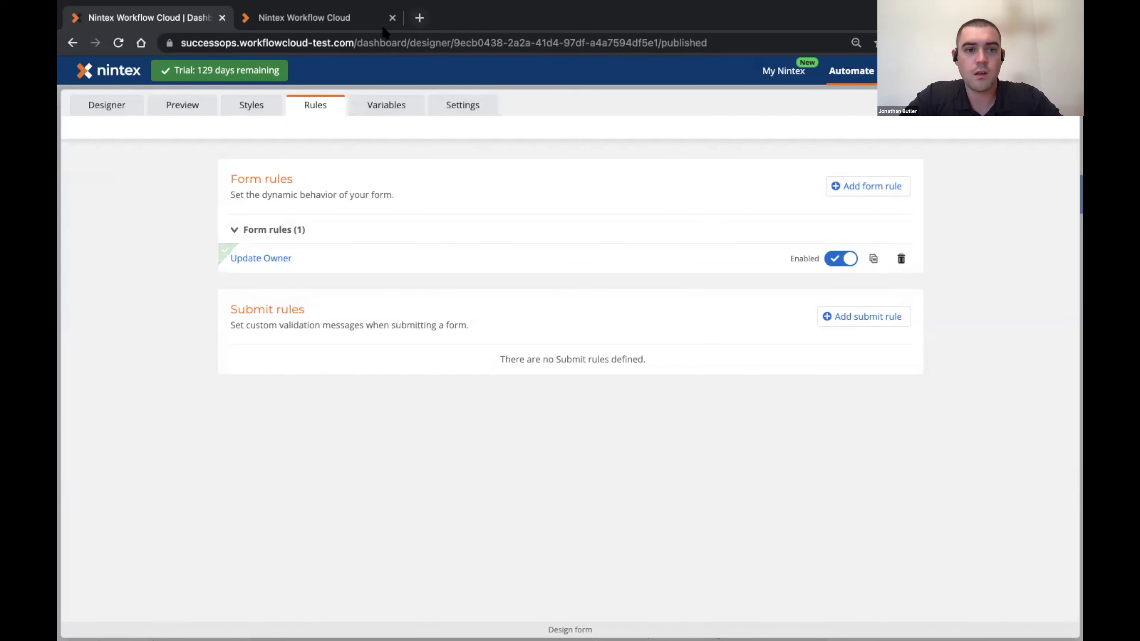
# - Open the Work Projects lookup's data source settings and inspect the owner condition without saving edits
pyautogui.click(118, 108)
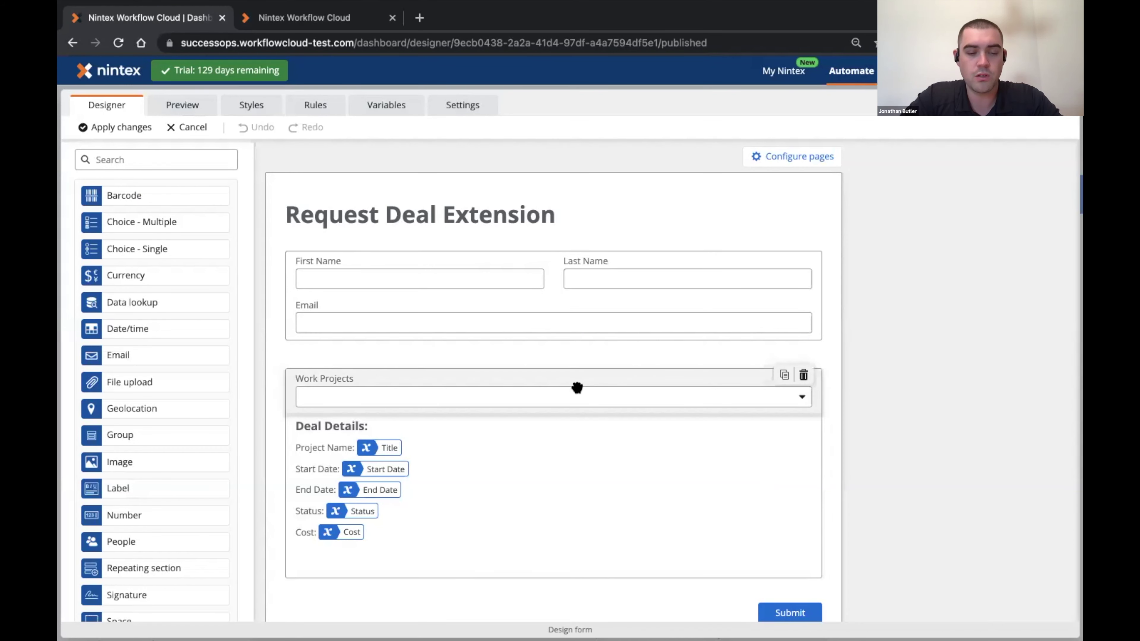
pyautogui.click(575, 384)
pyautogui.click(951, 346)
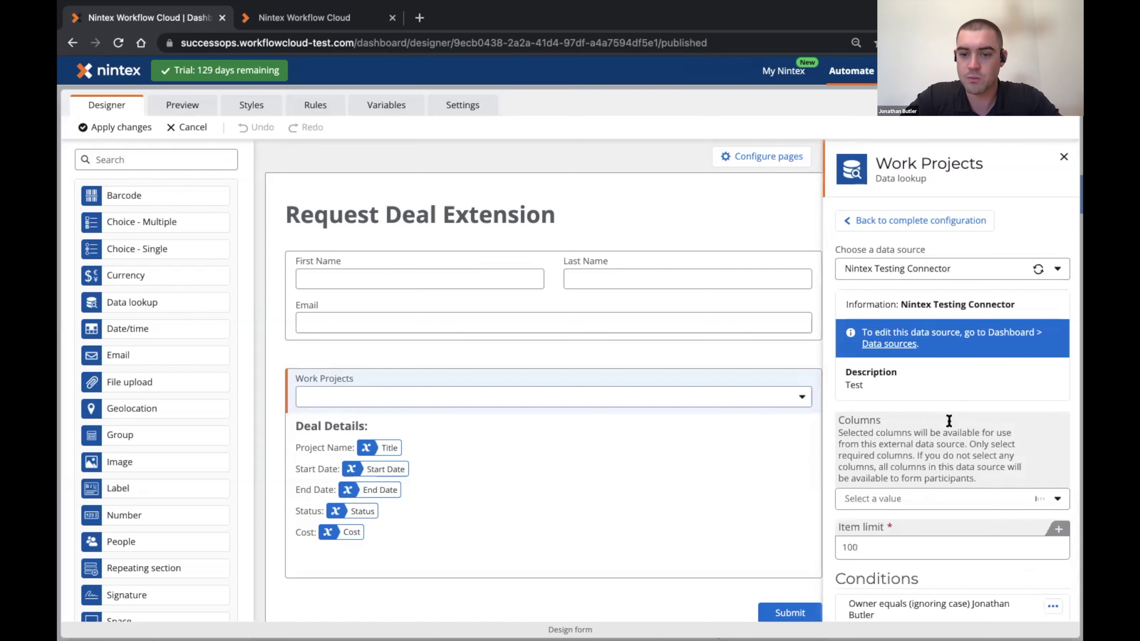
pyautogui.scroll(-2, 954, 449)
pyautogui.click(955, 530)
pyautogui.scroll(-5, 894, 479)
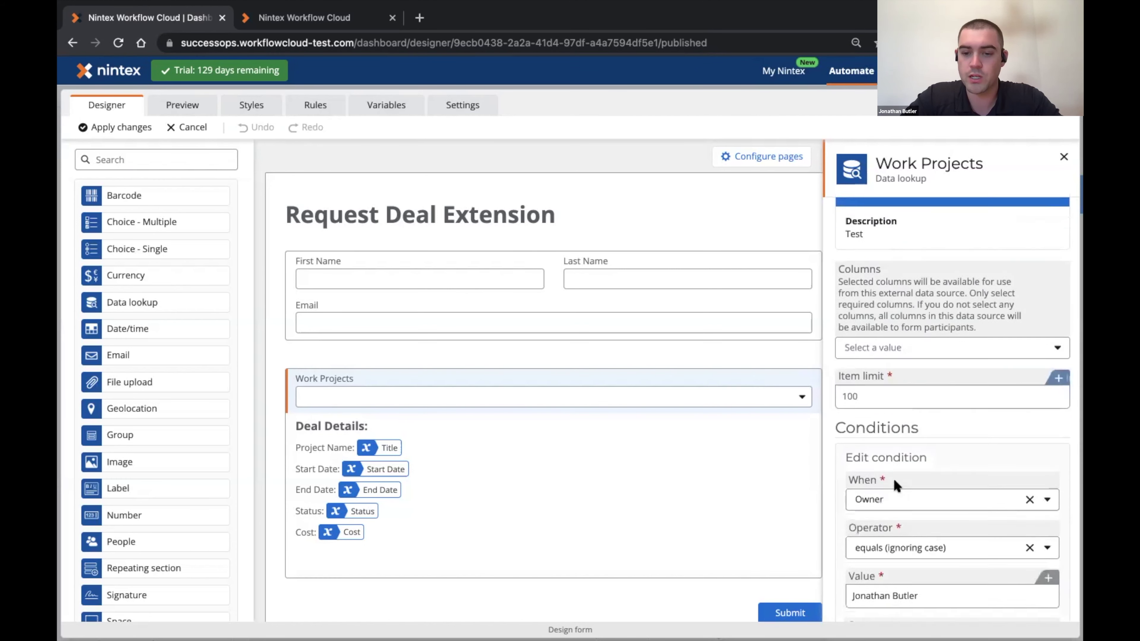
pyautogui.click(1030, 352)
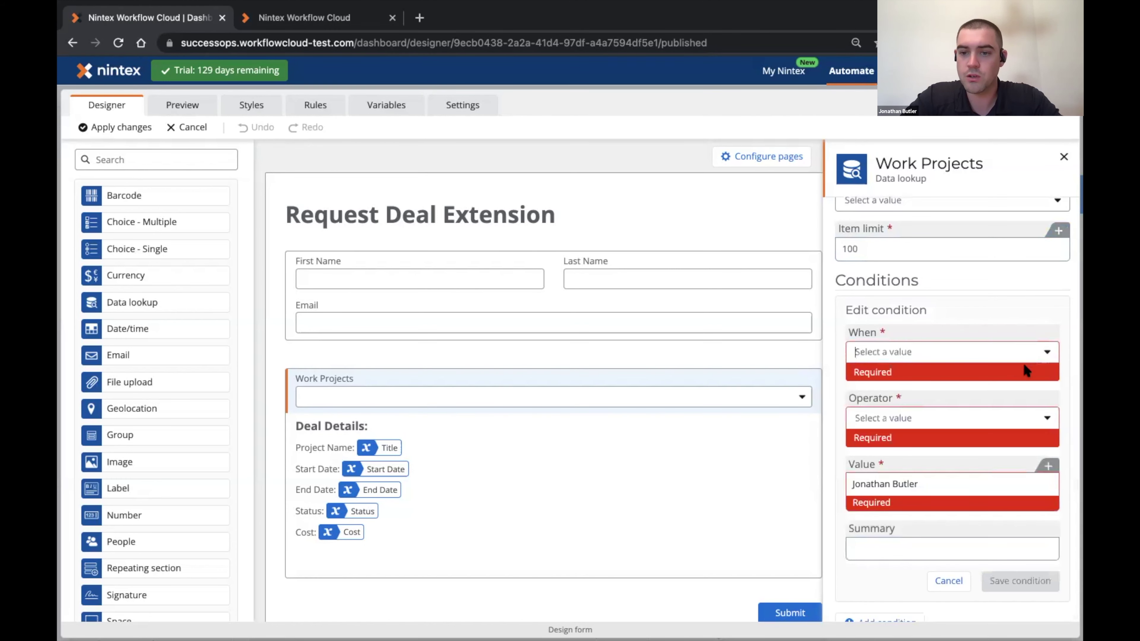
pyautogui.click(1020, 350)
pyautogui.click(894, 502)
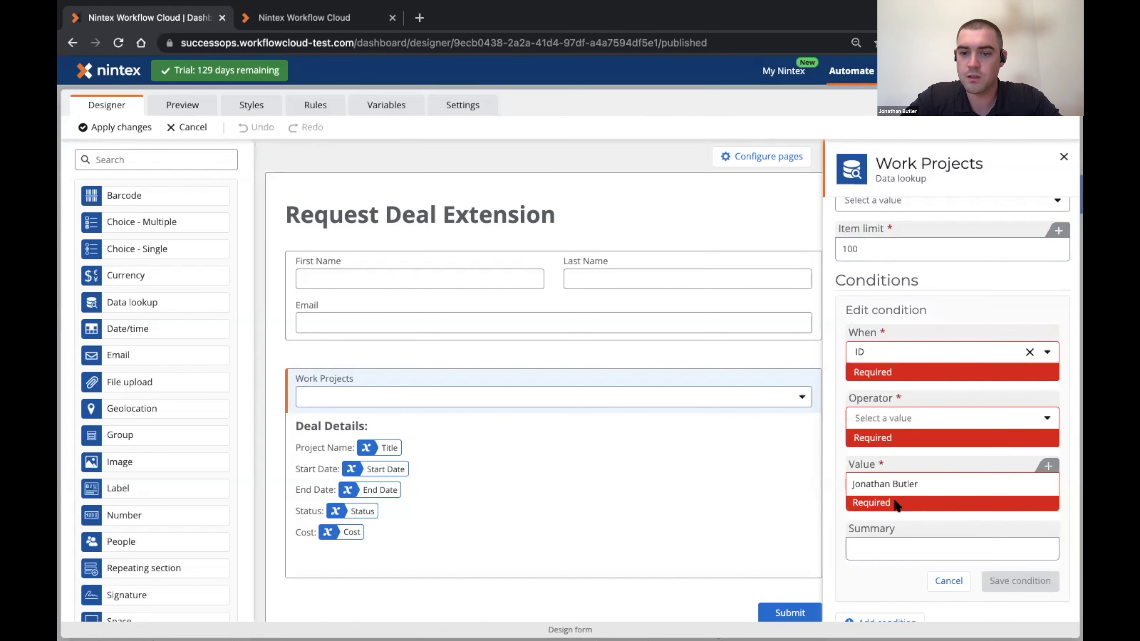
pyautogui.click(951, 563)
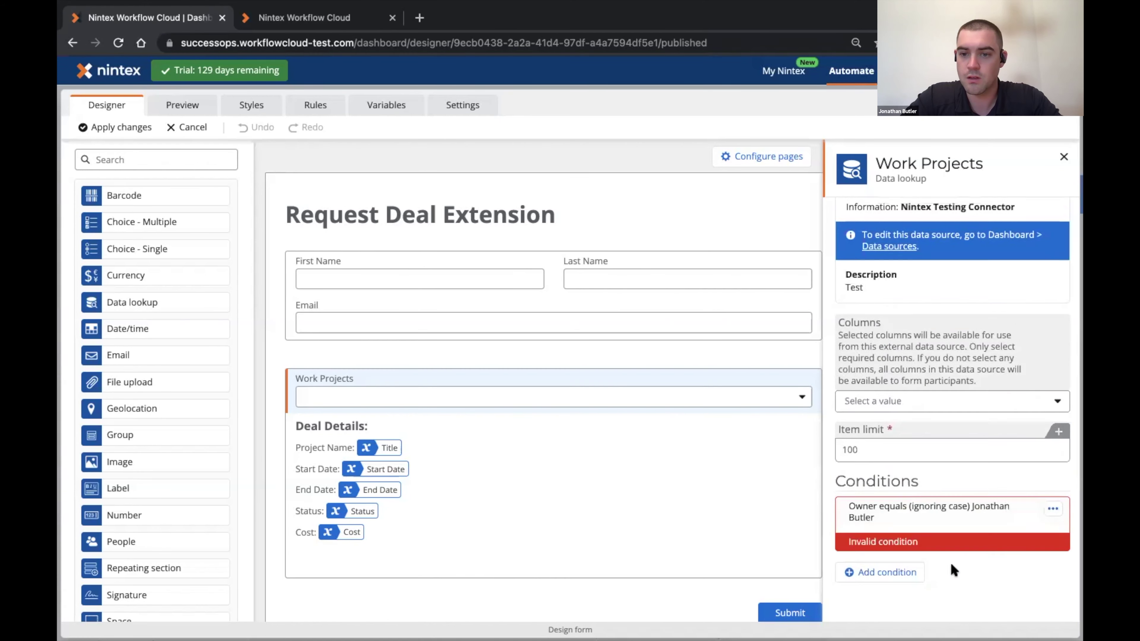
# - Delete the owner condition and apply the lookup changes
pyautogui.click(1053, 534)
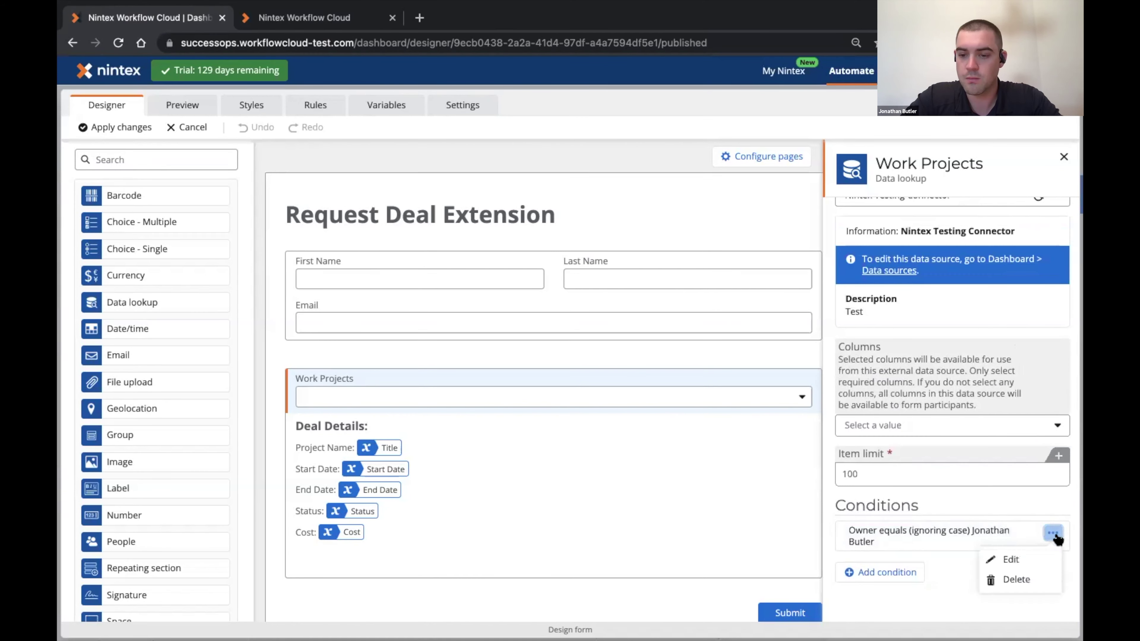
pyautogui.click(1035, 578)
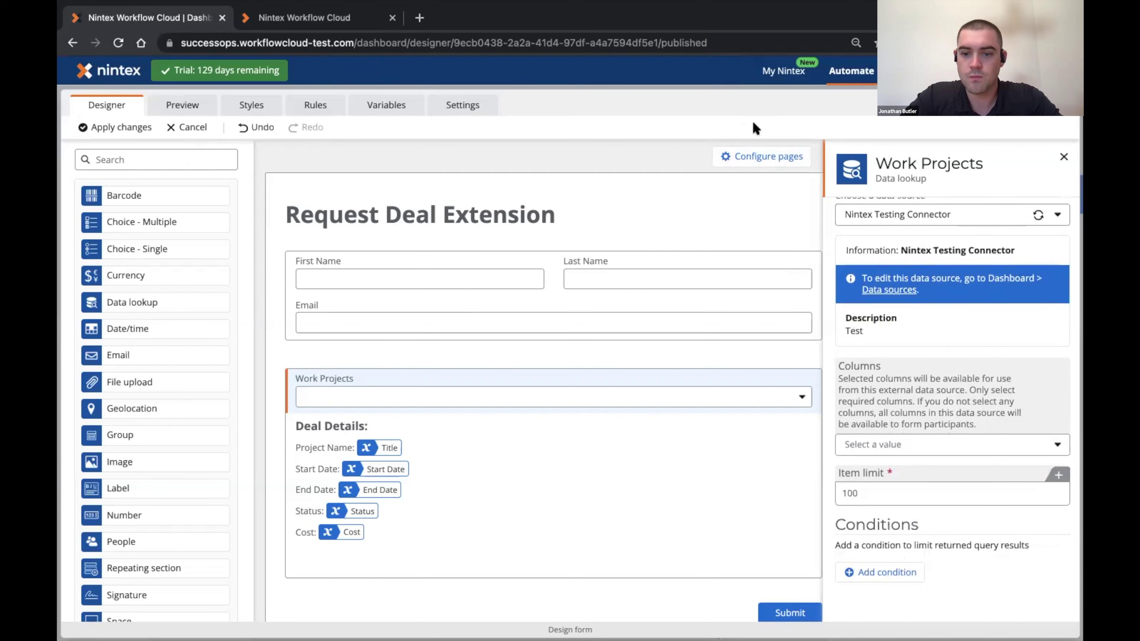
pyautogui.click(130, 135)
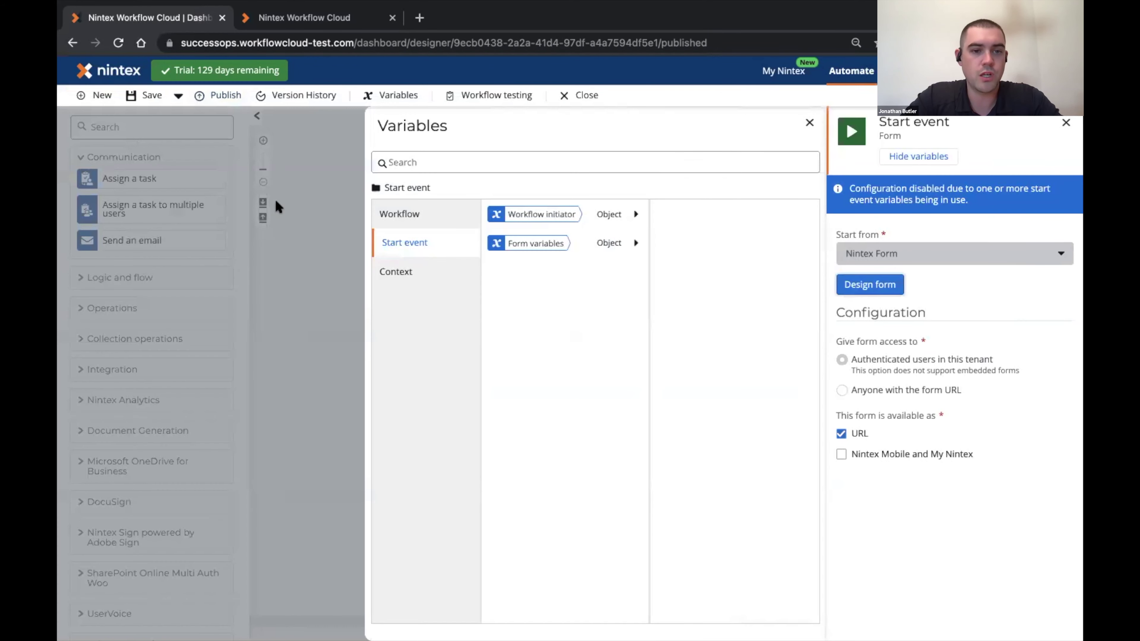
# - Republish DSV Demo as version 8.0 and open its live web form in a new tab
pyautogui.click(311, 145)
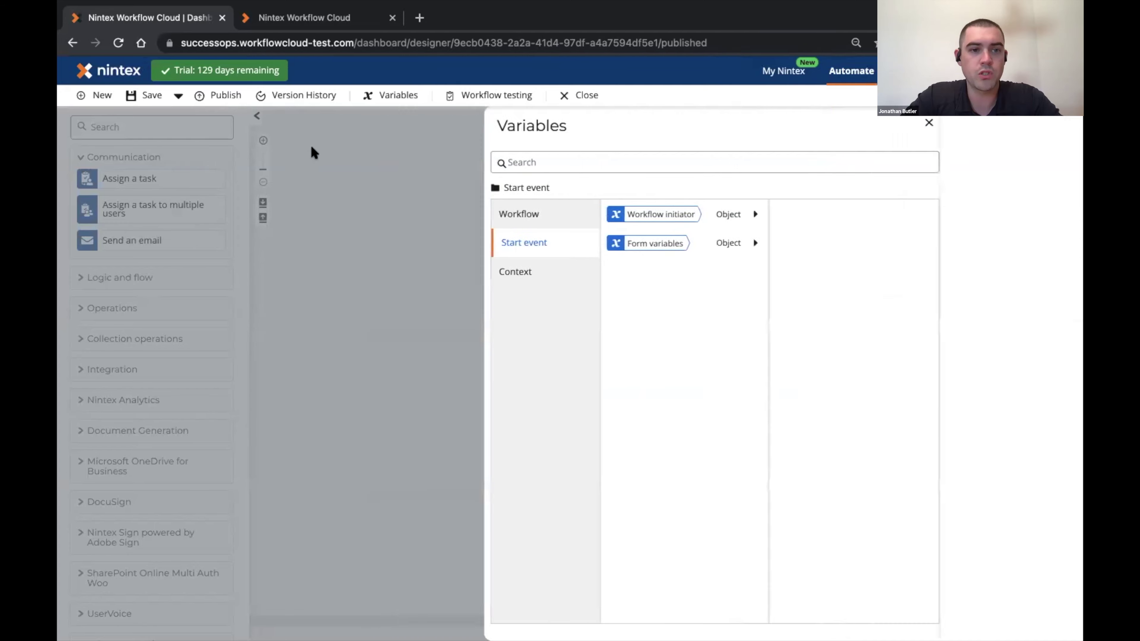
pyautogui.click(221, 95)
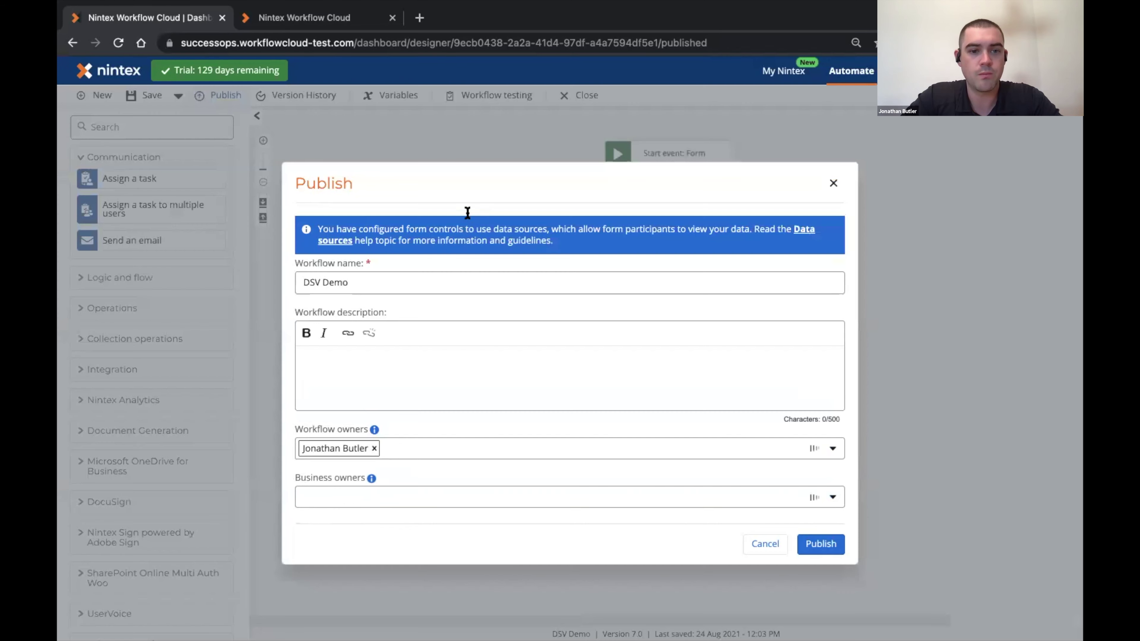
pyautogui.click(817, 544)
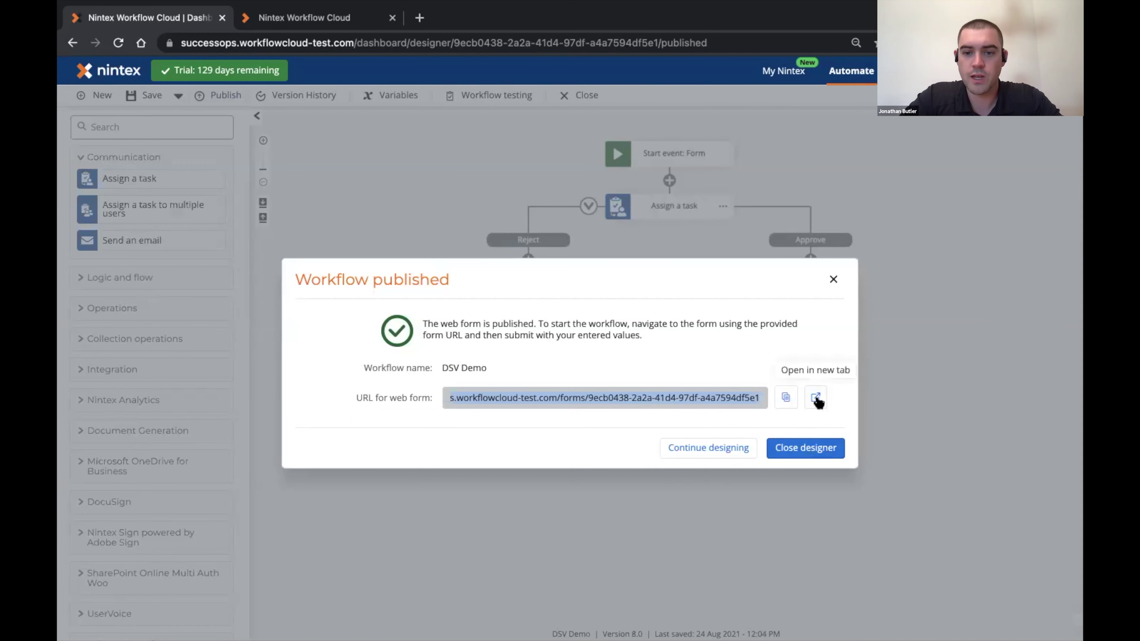
pyautogui.click(816, 399)
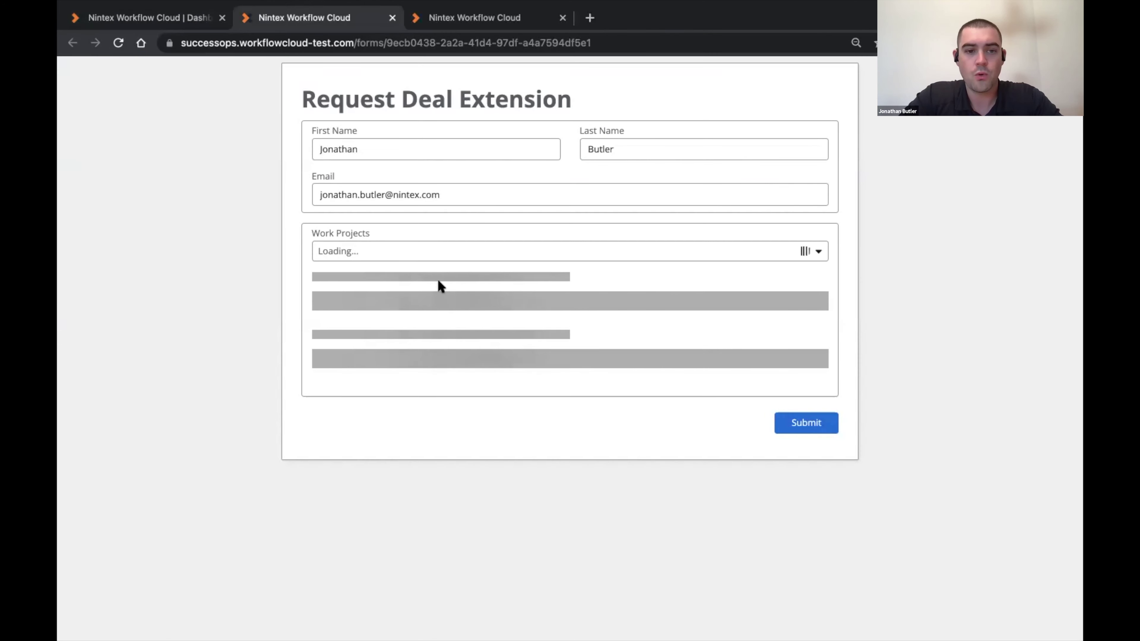
# - Select Customer Onboarding, then Sound System Installation, so First Name shows the project owner
pyautogui.click(402, 247)
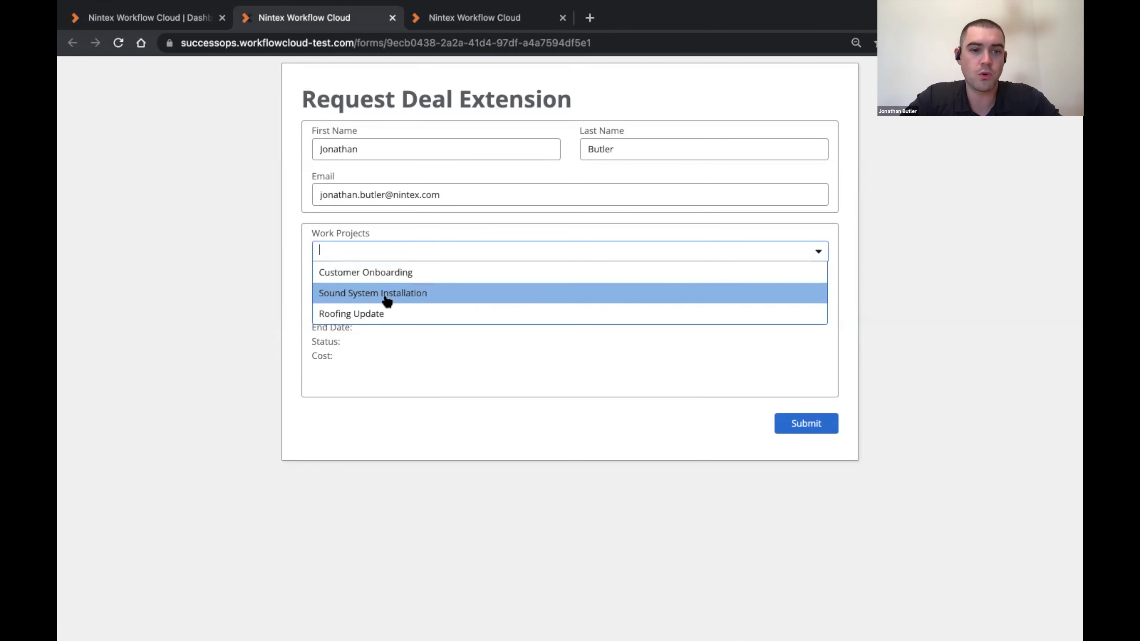
pyautogui.click(401, 273)
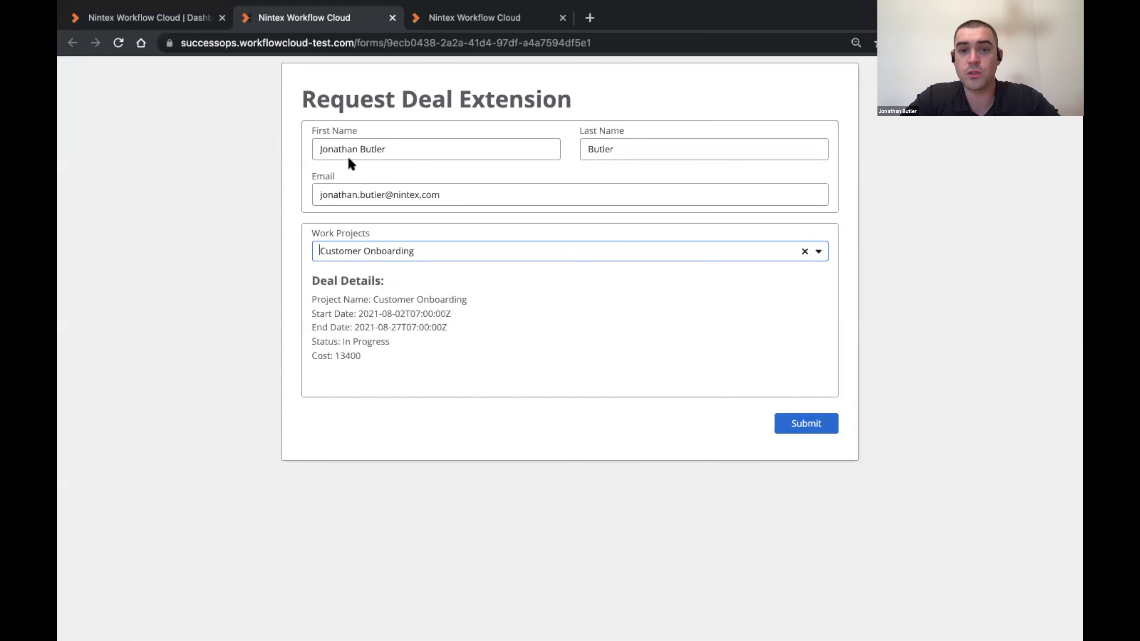
pyautogui.click(399, 254)
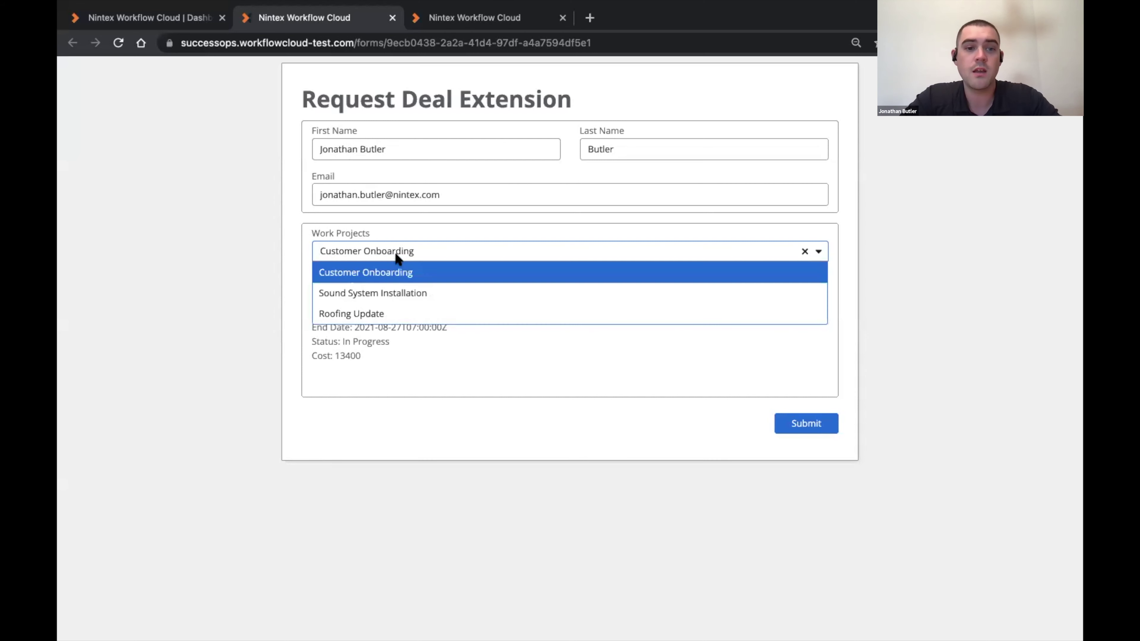
pyautogui.click(427, 294)
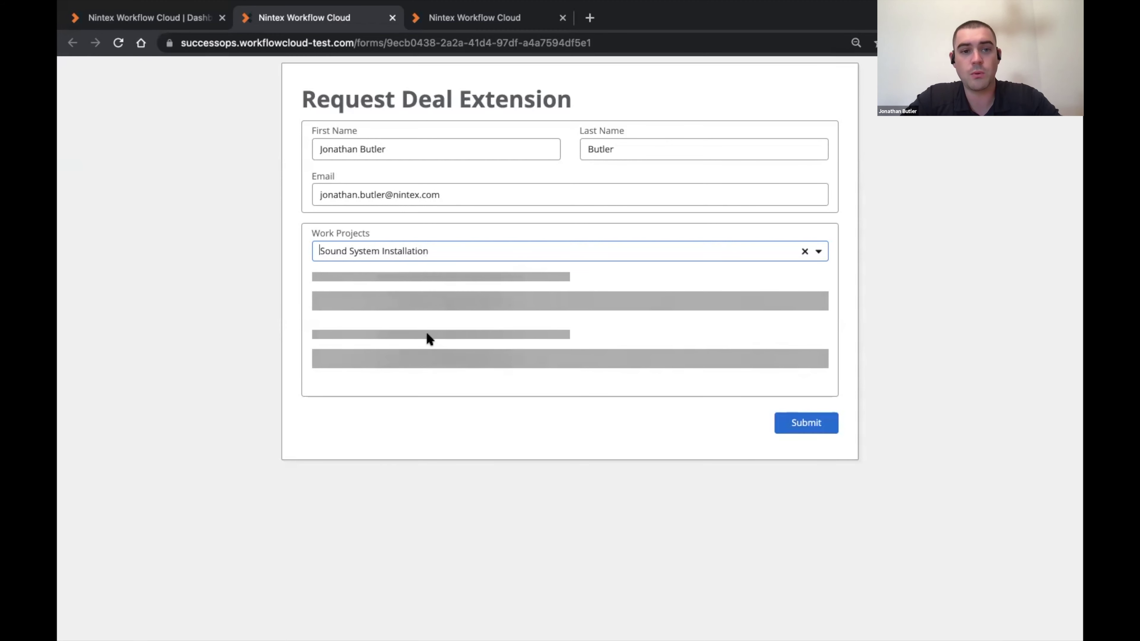